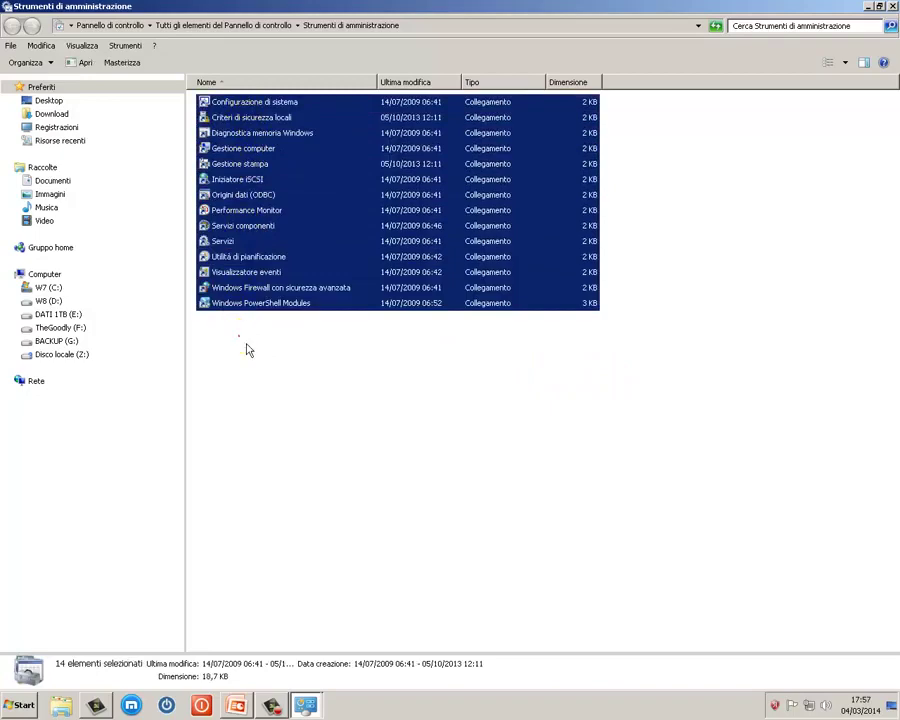
Open Configurazione di sistema and try the Avvio normale and Avvio diagnostico startup modes.
click(247, 346)
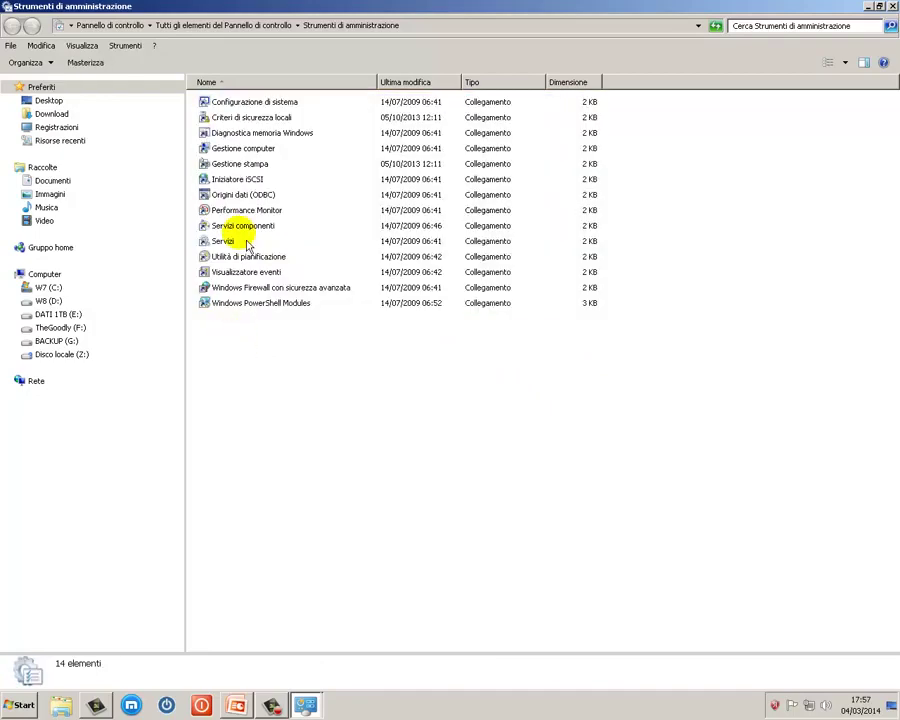
click(240, 102)
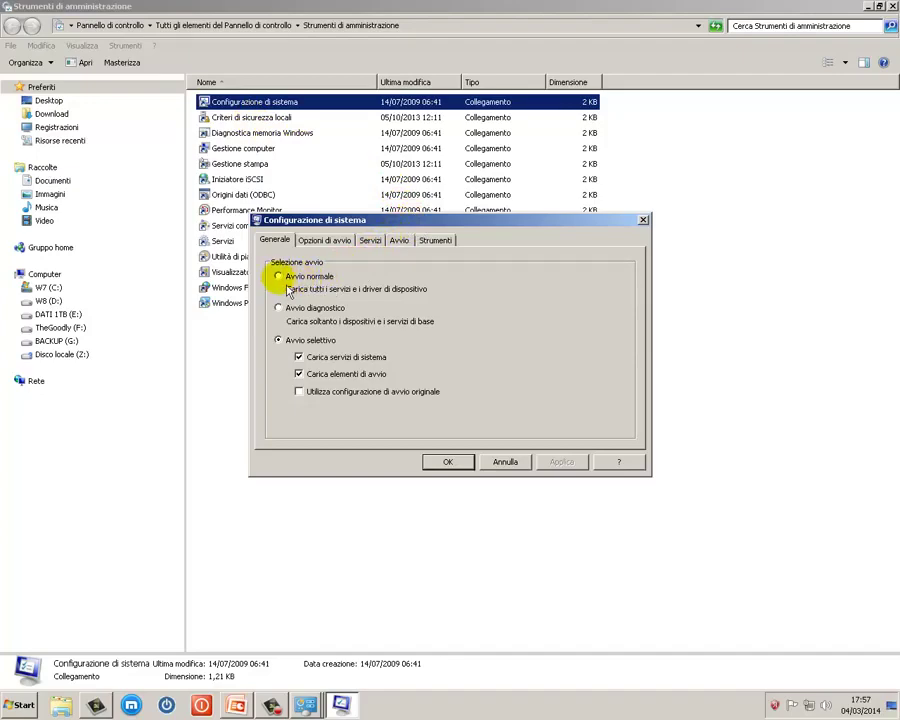
click(288, 284)
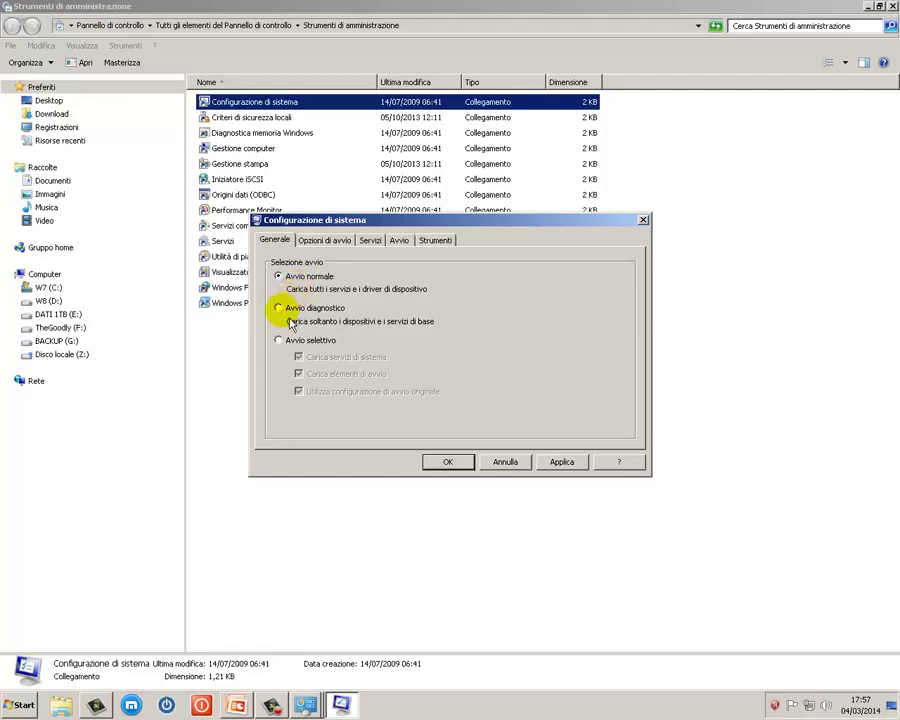
click(289, 316)
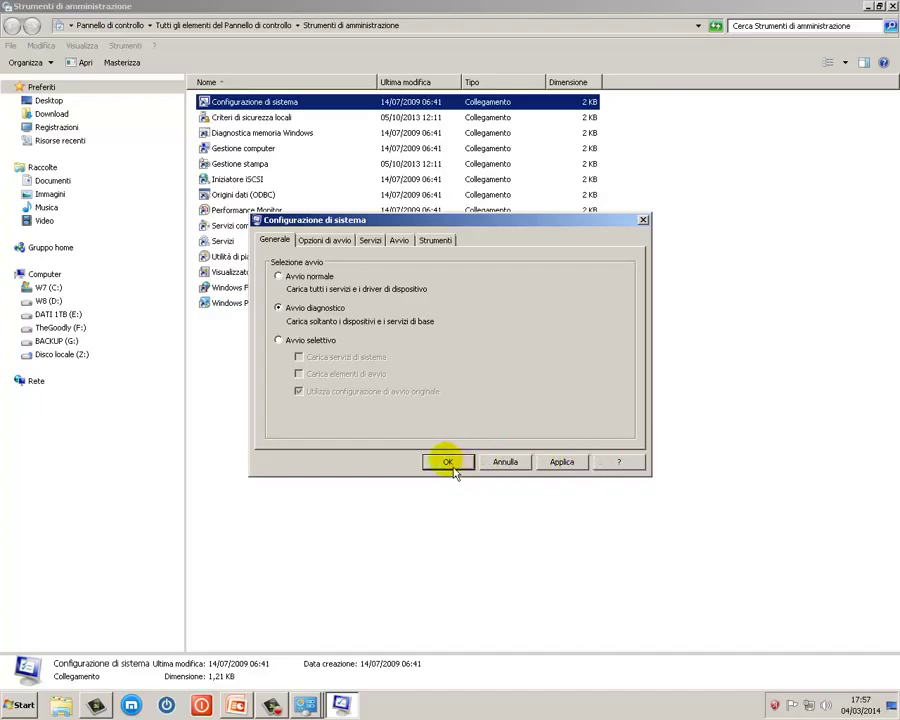
Choose Avvio selettivo with Carica servizi di sistema and Carica elementi di avvio enabled.
click(280, 343)
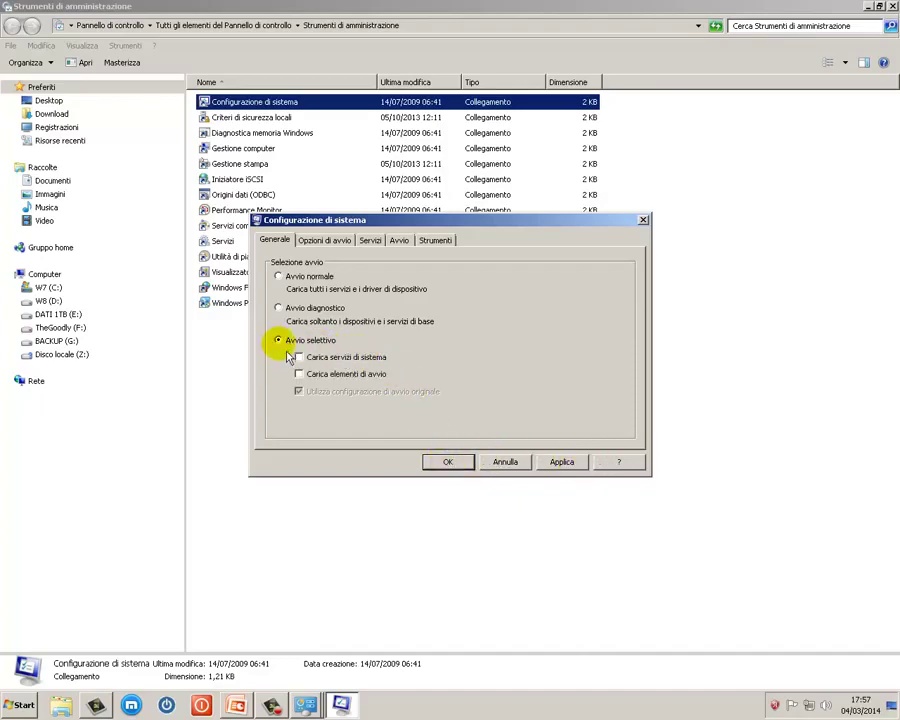
click(300, 358)
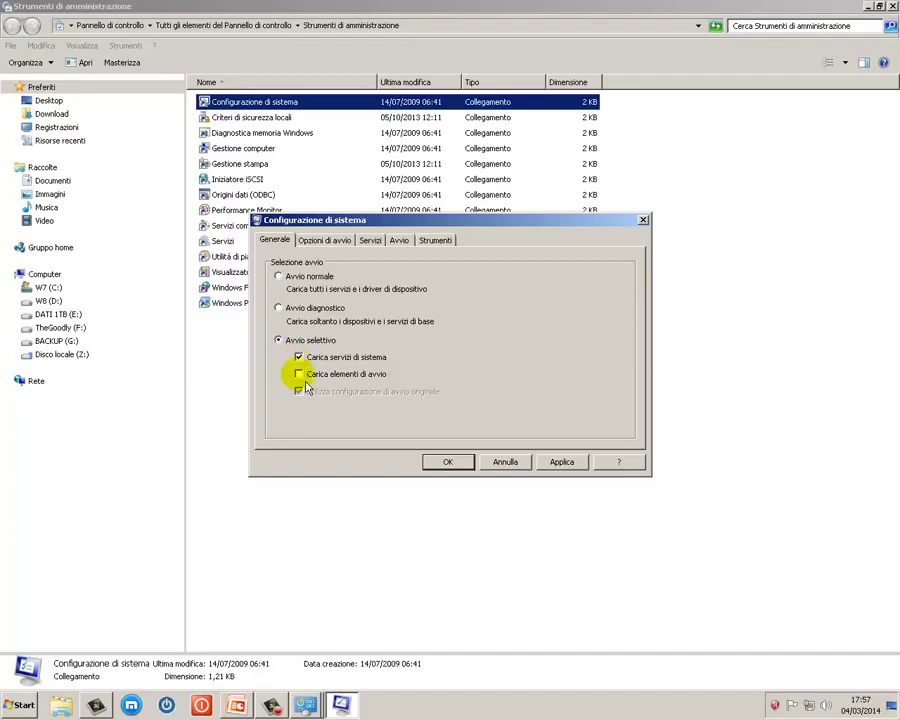
click(298, 374)
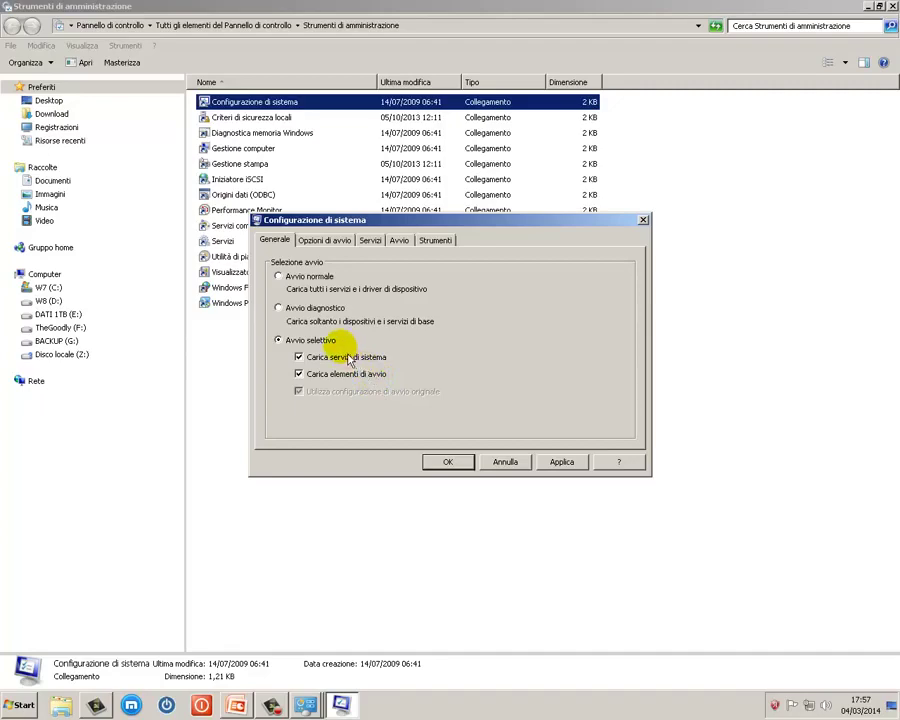
Examine the boot options, checking the Windows 8 and Windows 7 entries and the timeout value.
click(334, 245)
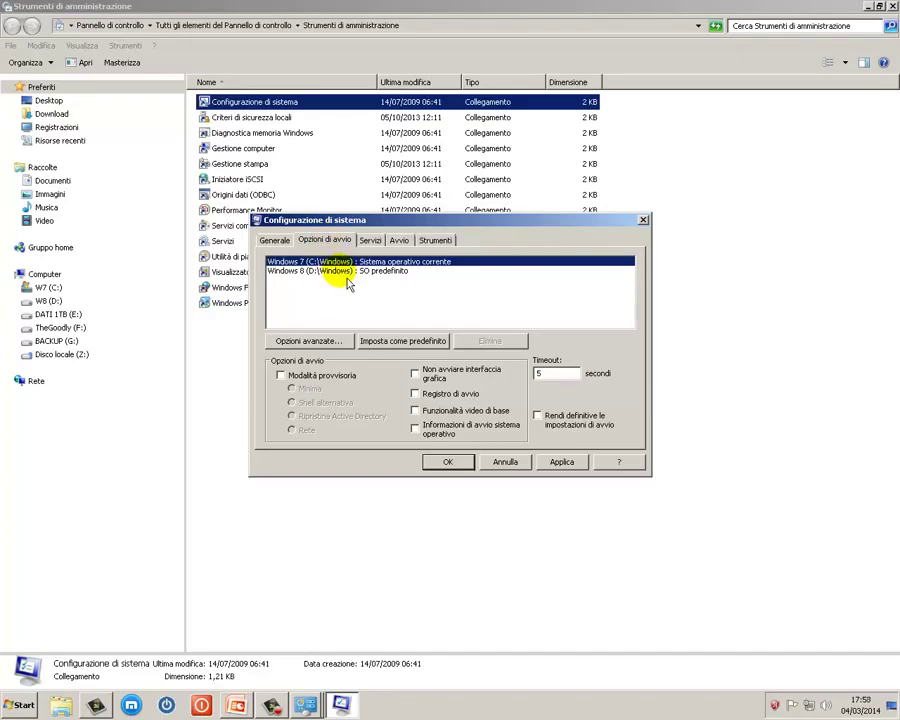
click(347, 278)
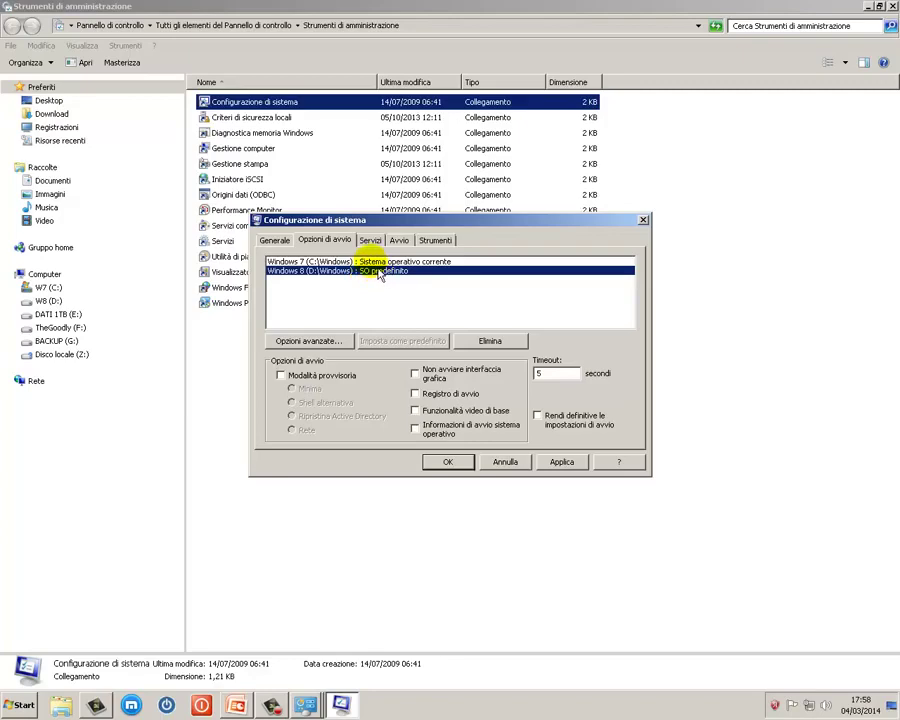
key(Up)
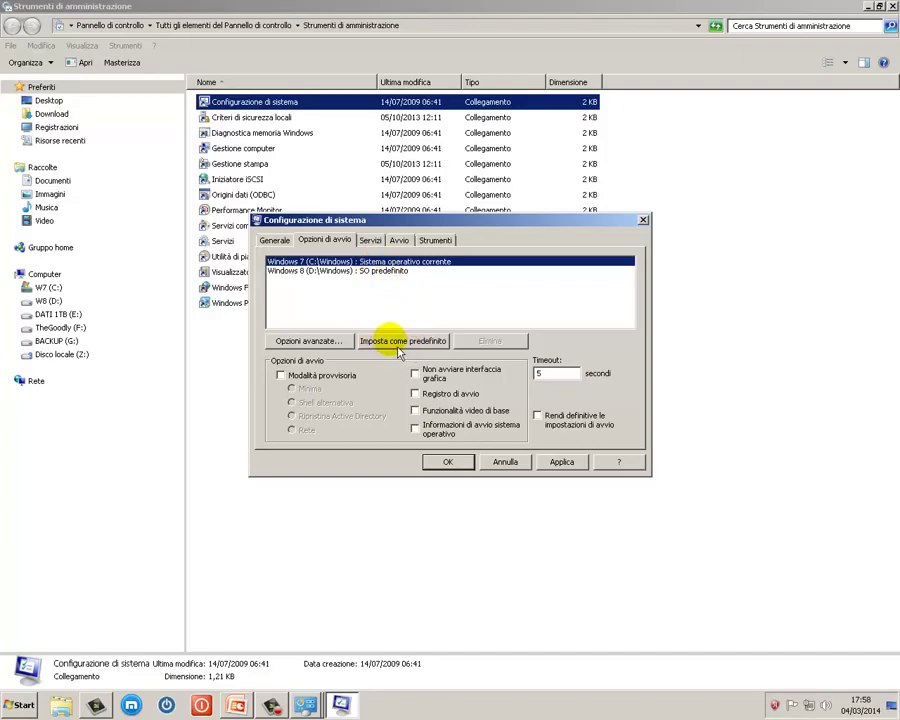
click(555, 374)
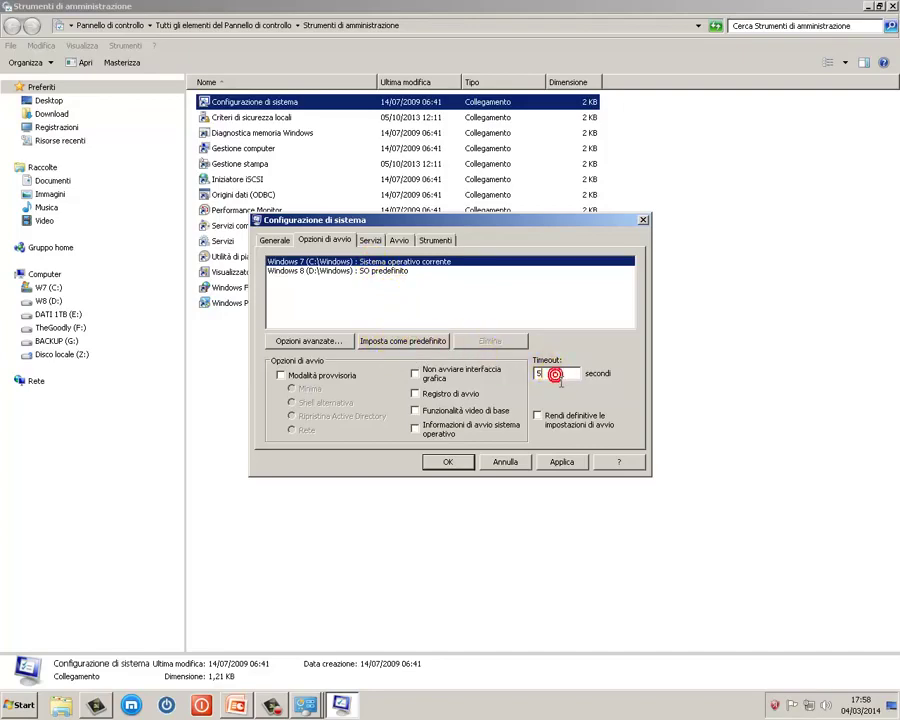
double_click(555, 376)
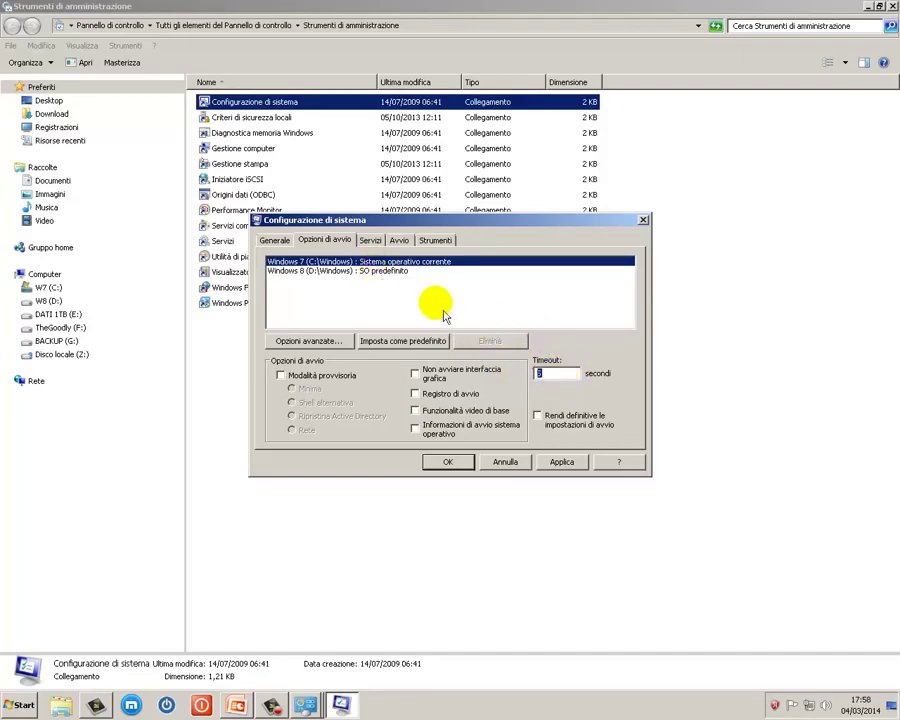
For the Windows 8 boot entry, try Modalità provvisoria, turn it off again, and enable Funzionalità video di base.
click(336, 279)
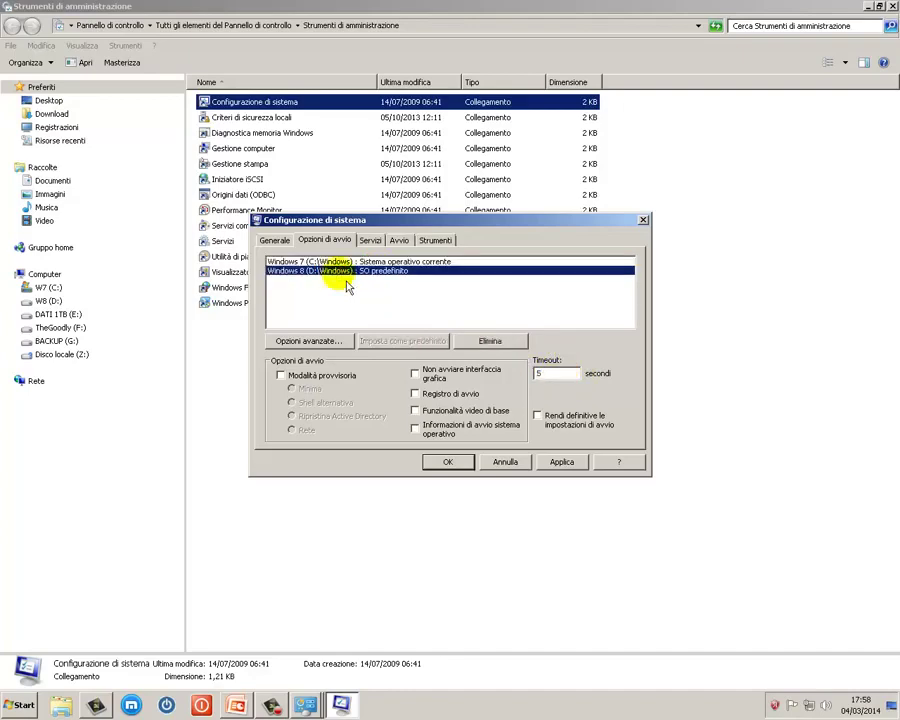
click(282, 377)
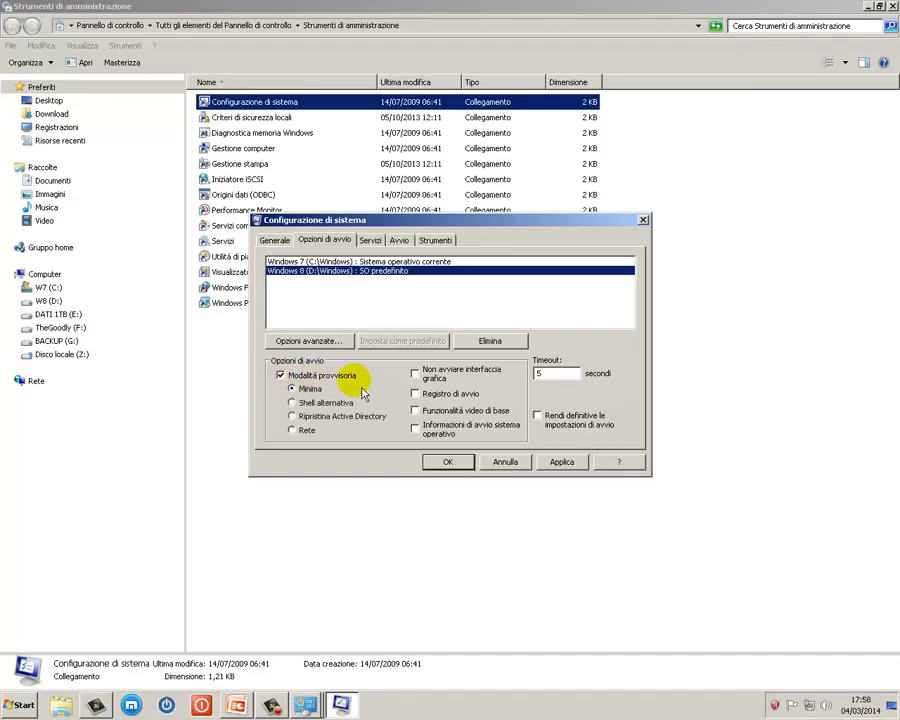
click(280, 375)
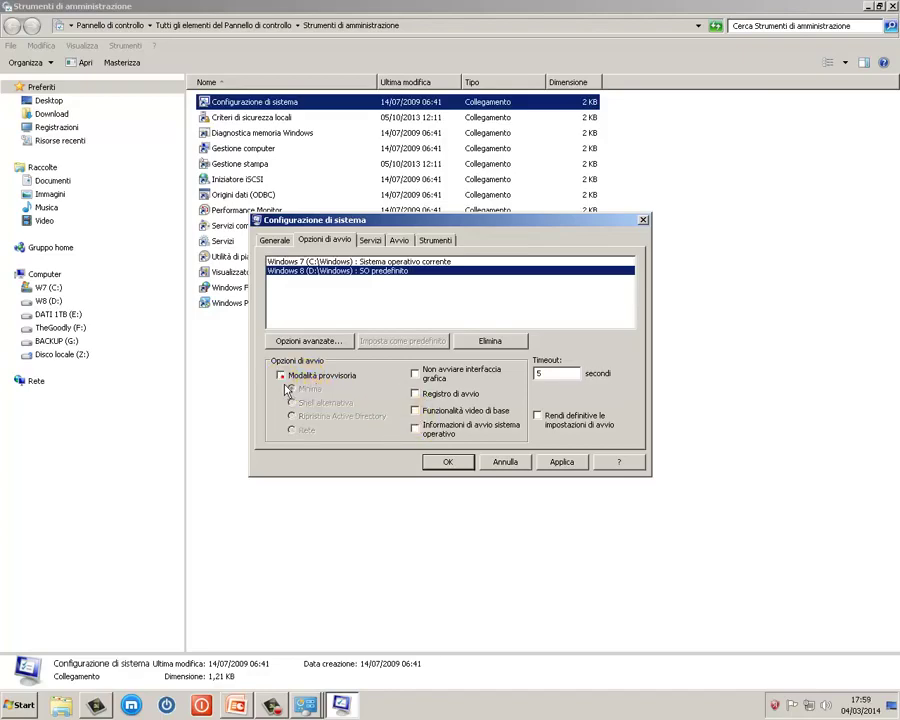
click(417, 412)
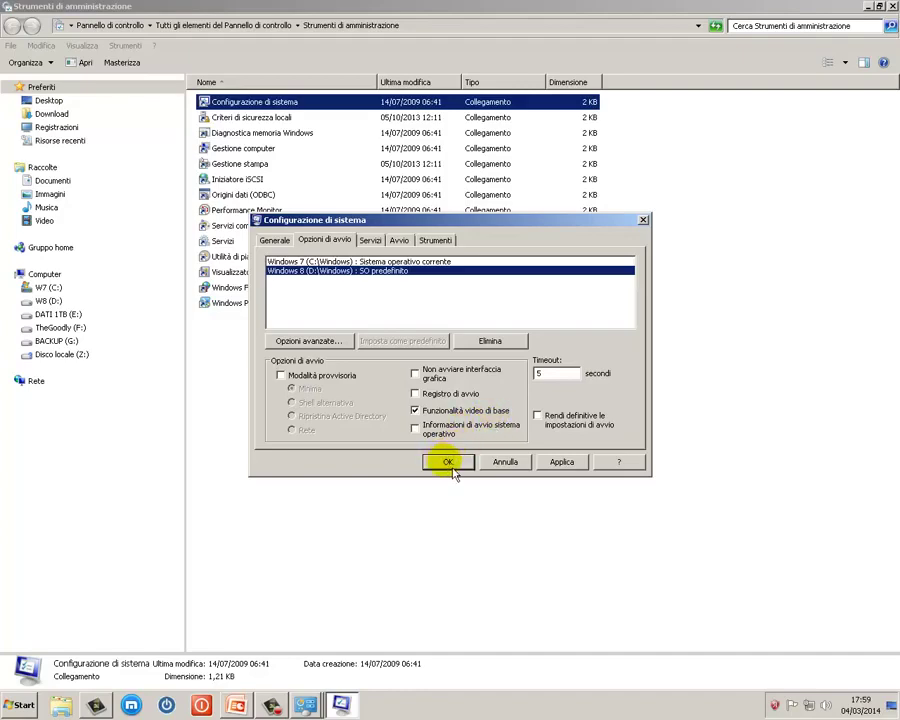
Try limiting Windows 8 to 2 processors in the advanced boot options, and cancel the changes.
click(308, 341)
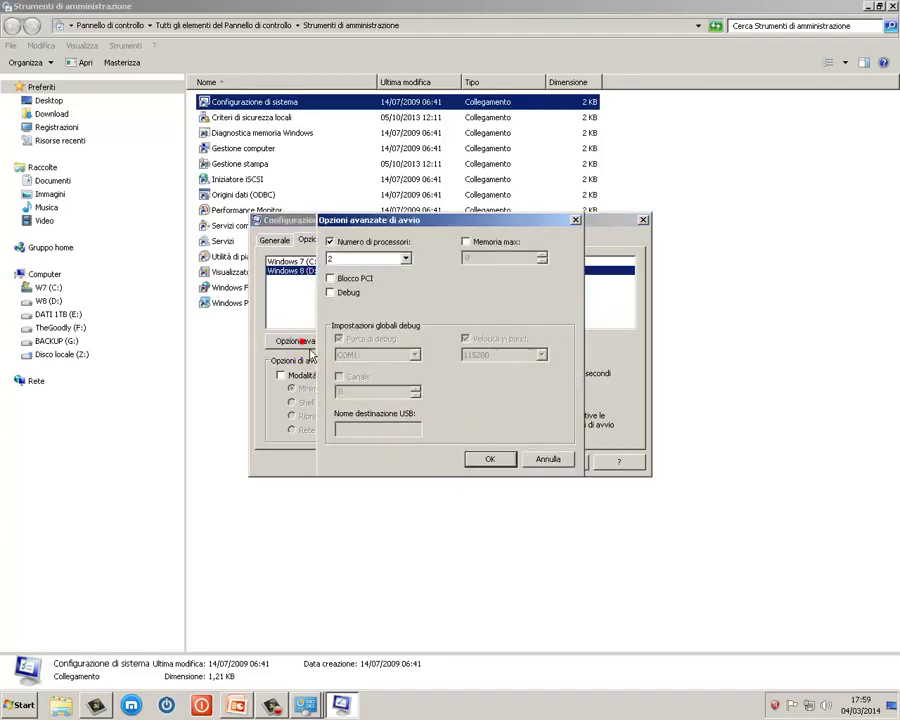
click(340, 244)
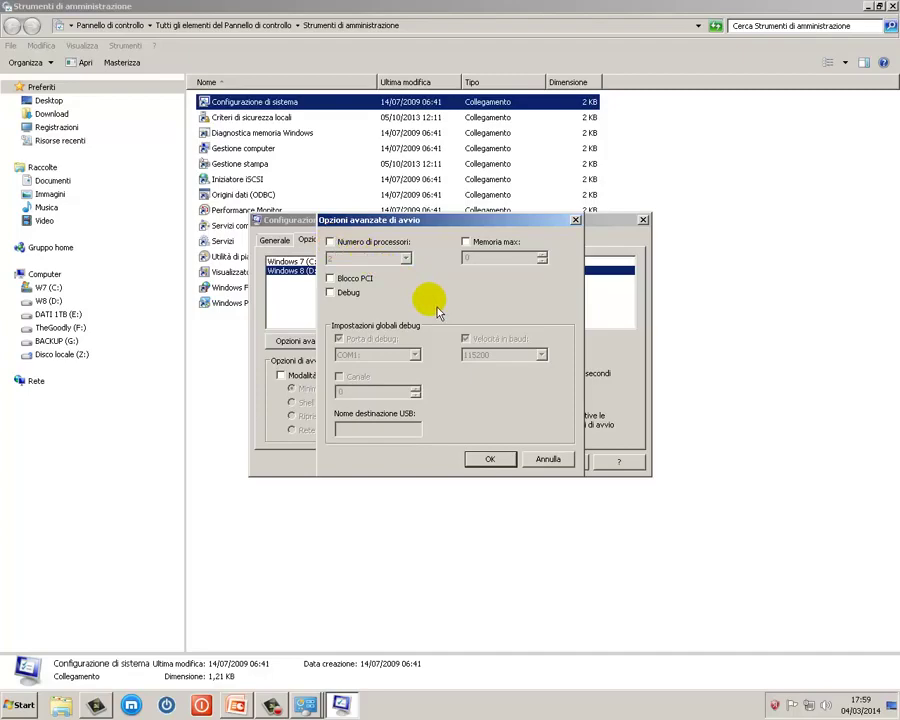
click(330, 242)
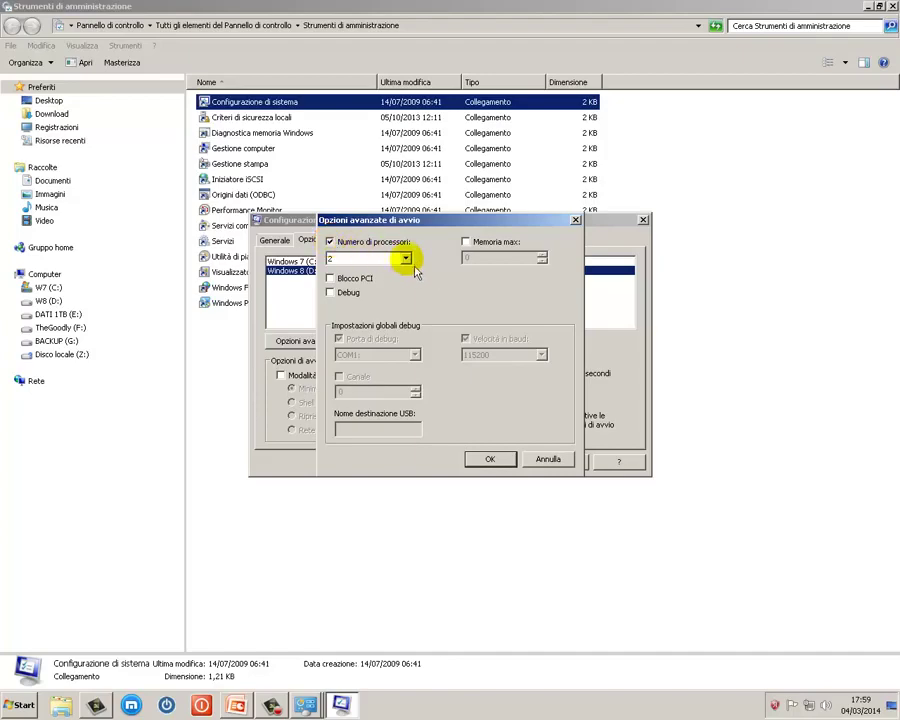
click(405, 259)
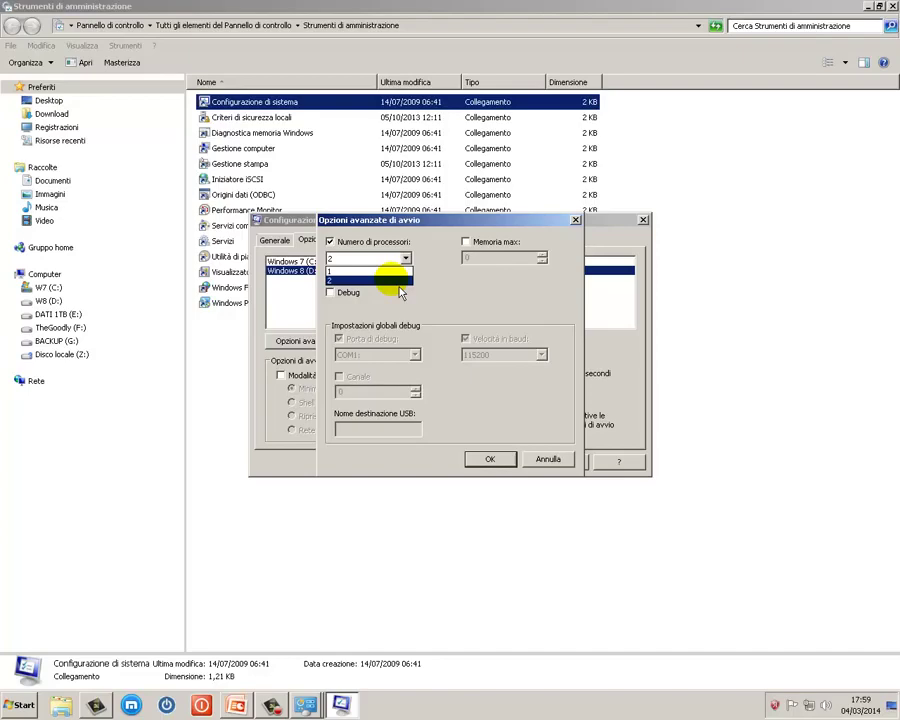
click(399, 284)
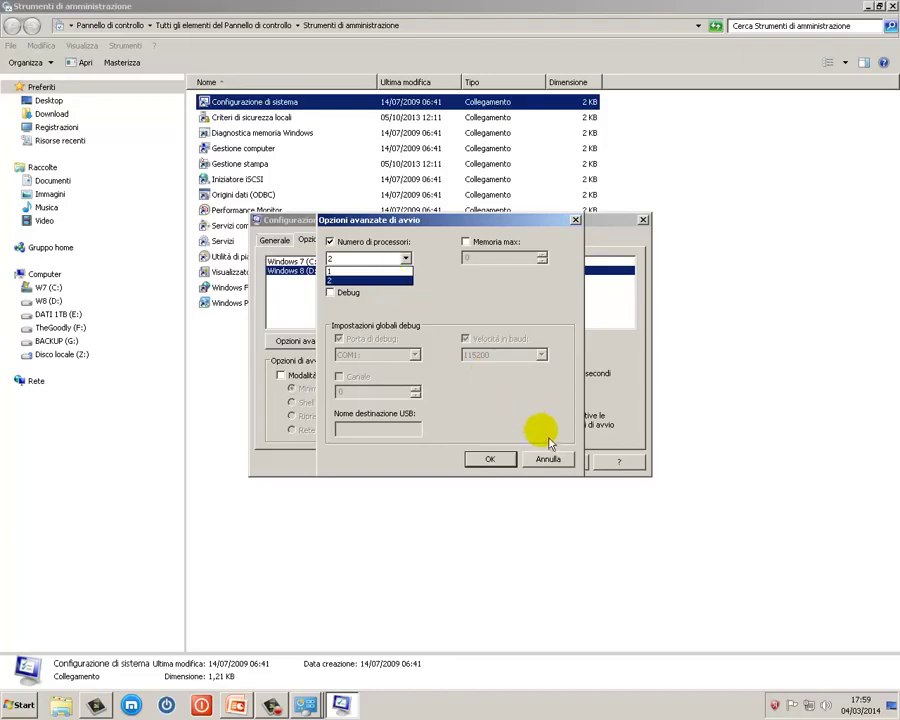
click(548, 459)
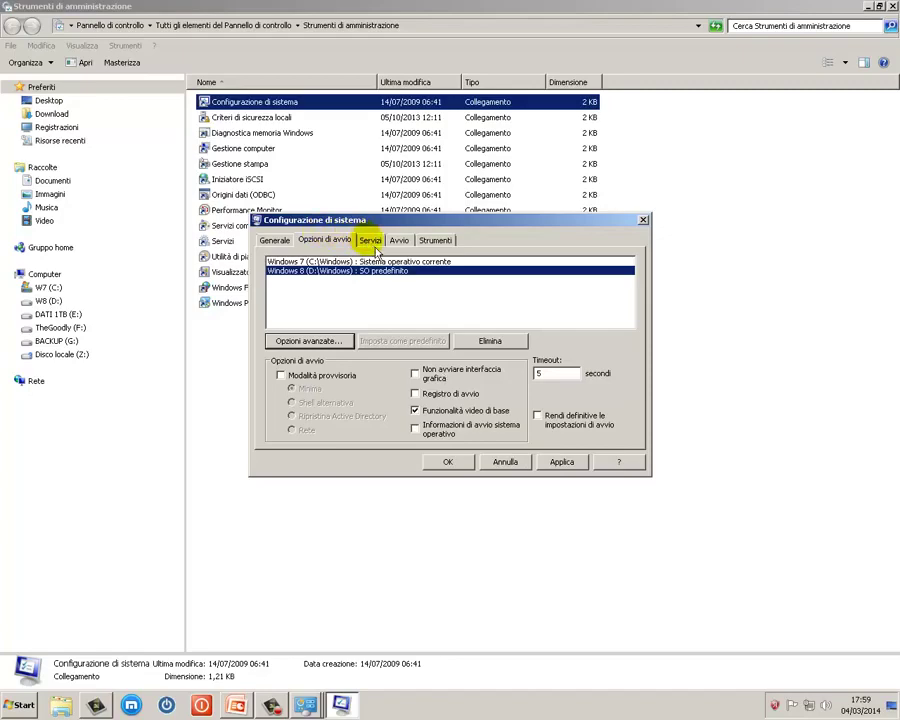
Review the services sorted by name, trying to disable and re-enable Accesso rete and Accesso secondario.
click(374, 246)
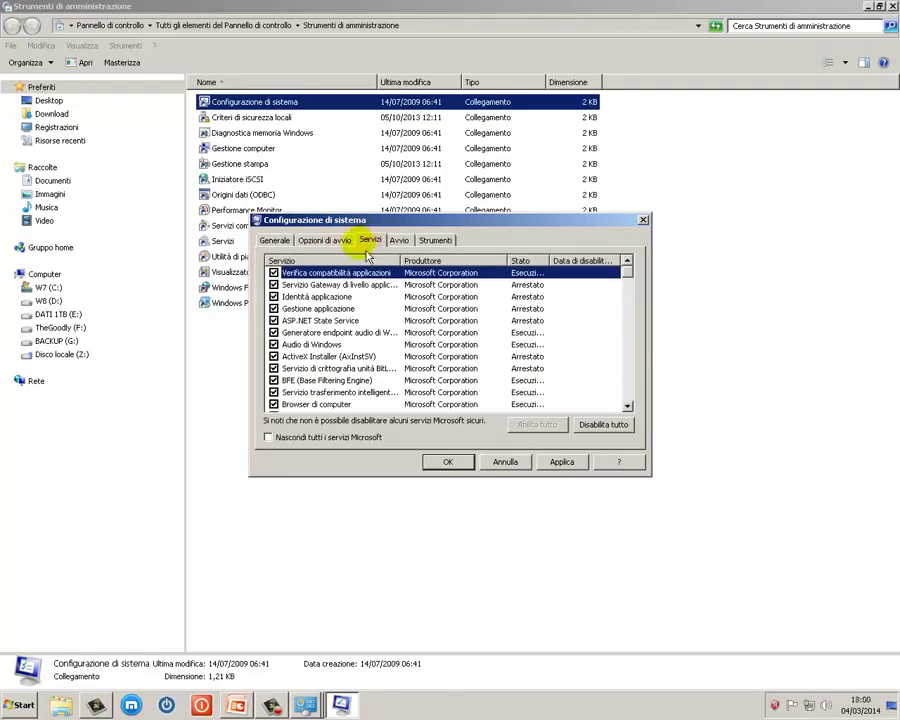
click(302, 260)
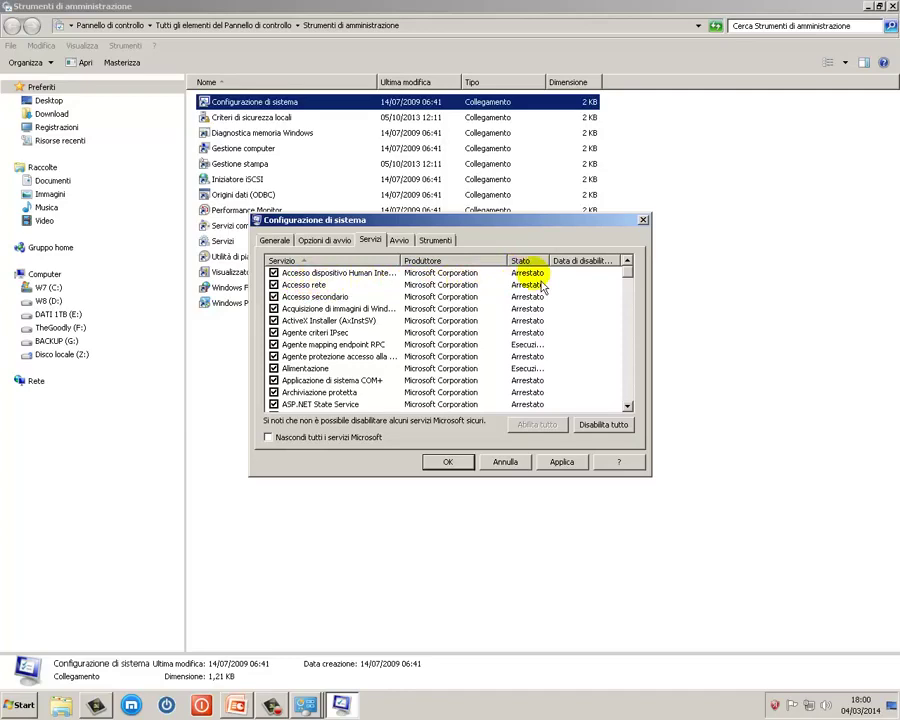
click(530, 345)
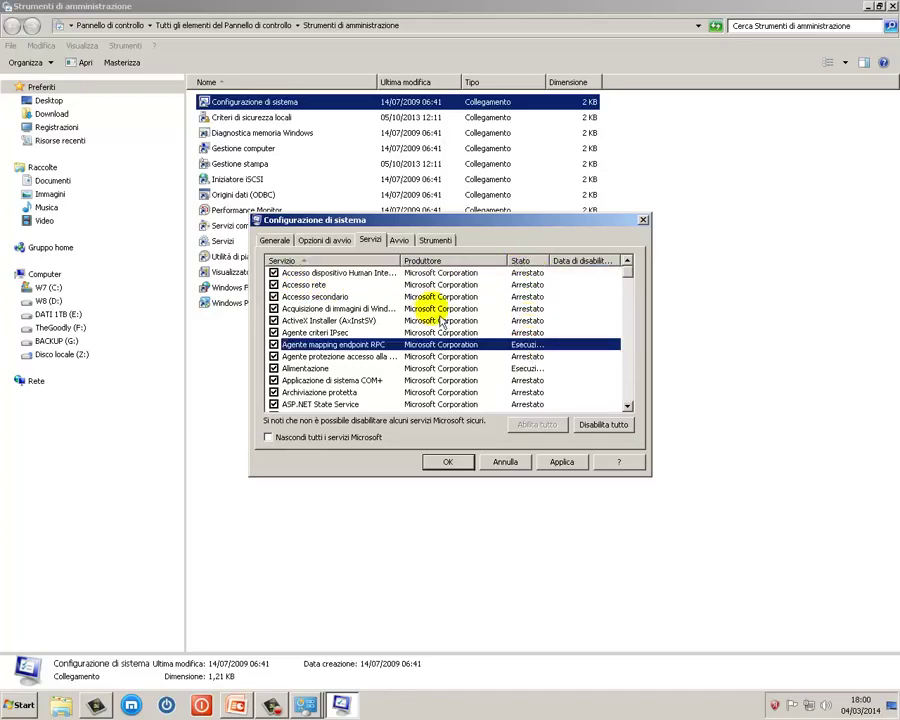
click(273, 285)
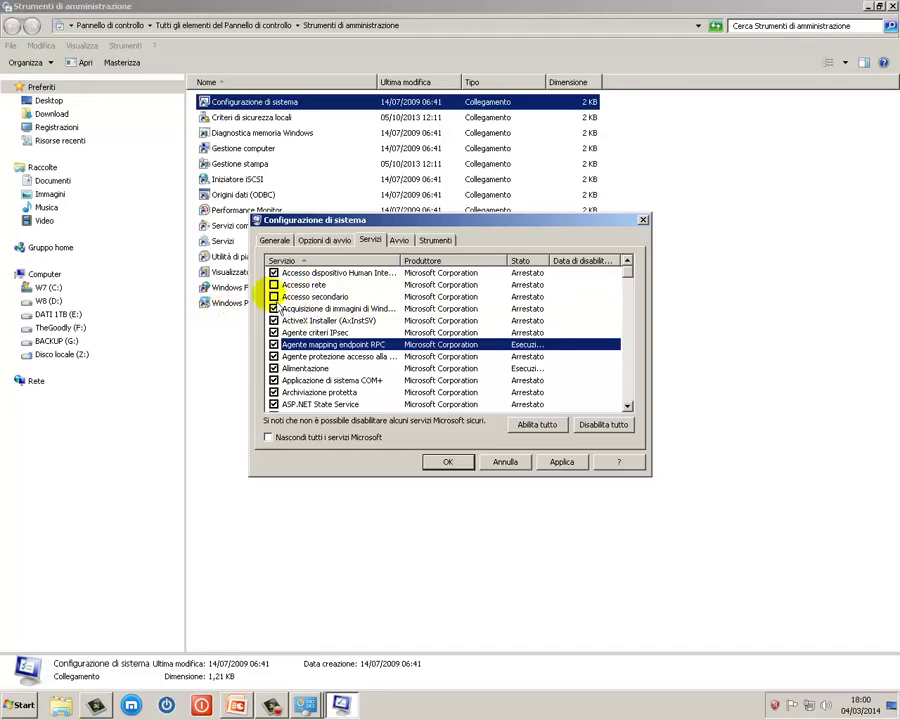
click(273, 285)
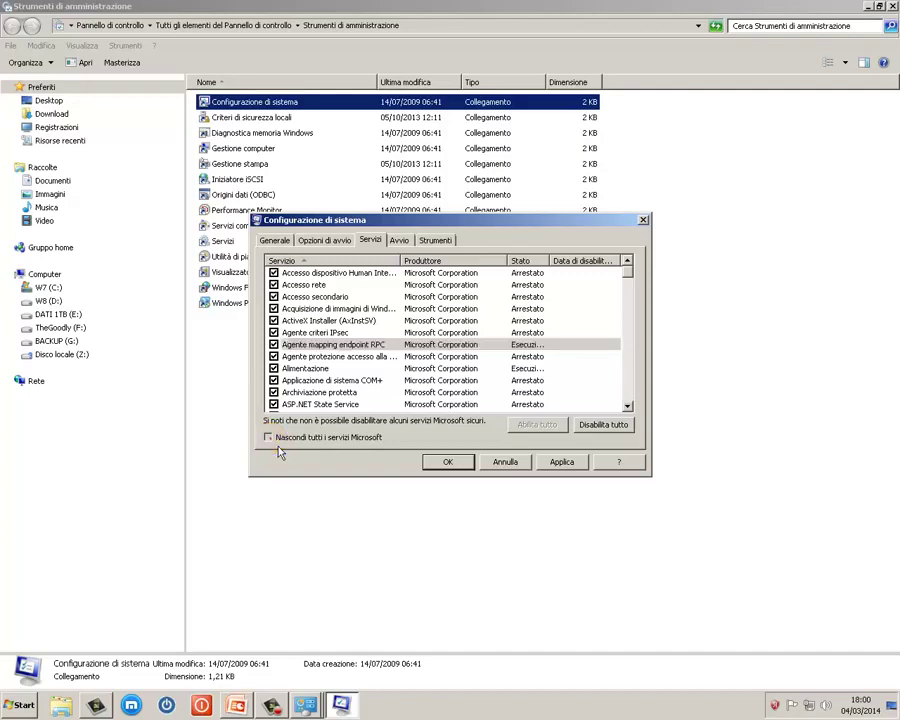
Hide all Microsoft services and select the Returnil Virtual System service.
click(268, 437)
click(305, 280)
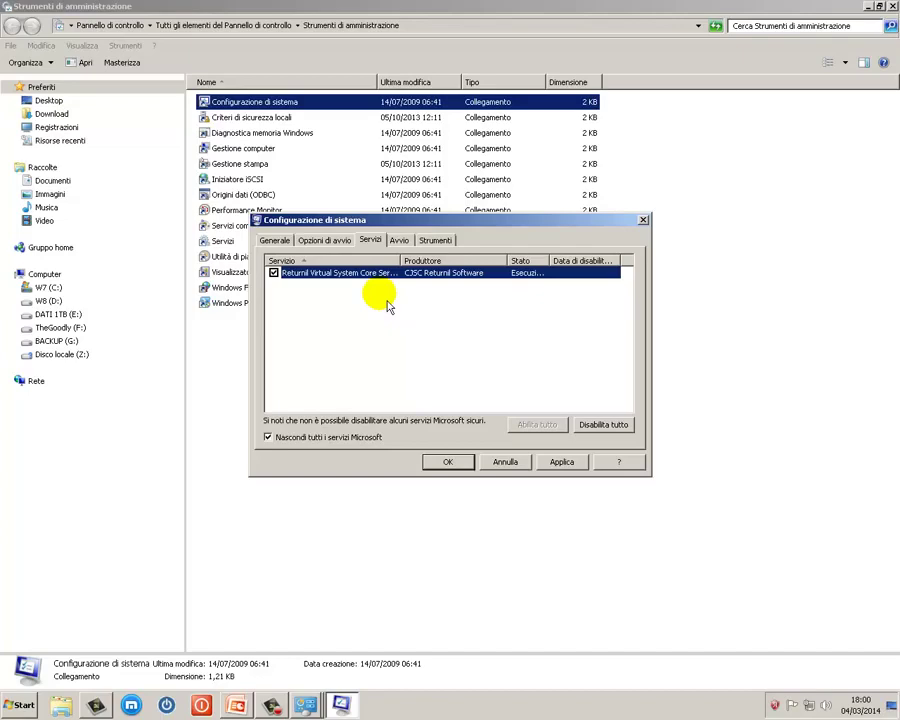
Widen the Comando and Percorso columns of the startup items to read the Returnil entry's details.
click(402, 242)
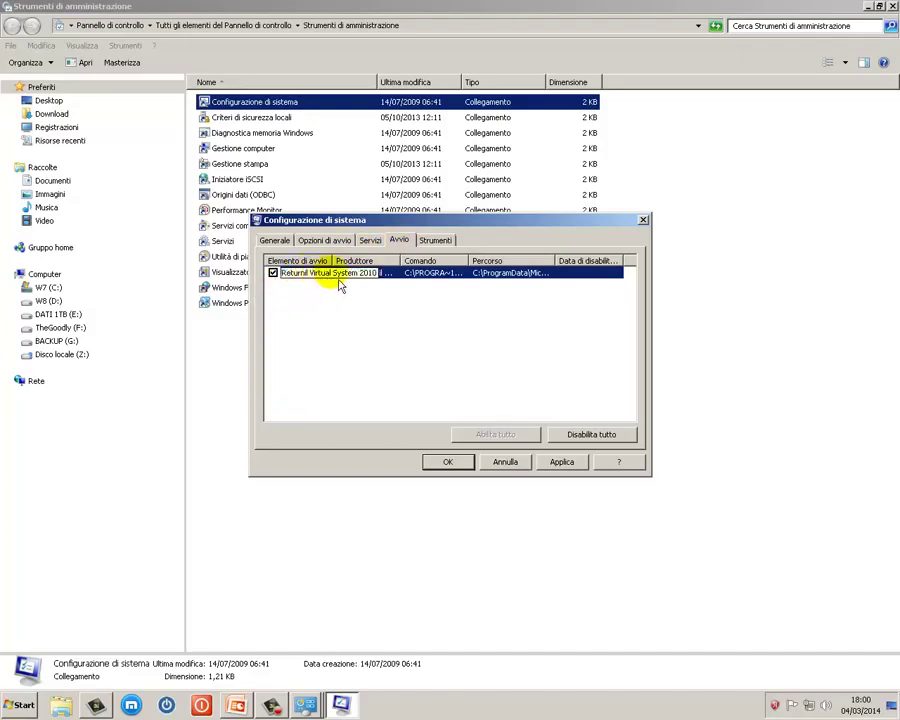
double_click(471, 262)
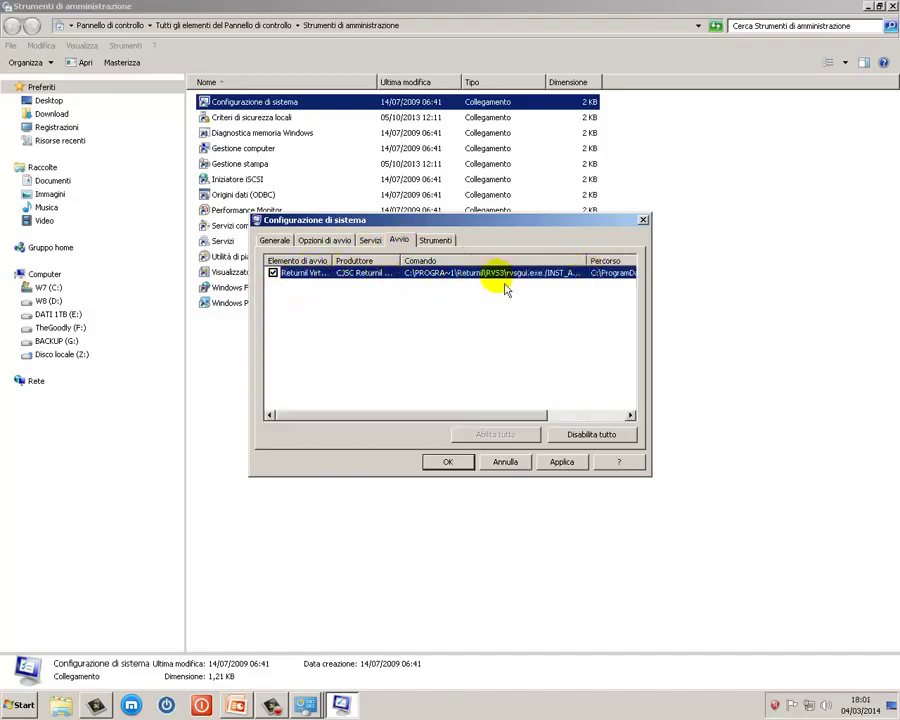
drag(526, 418, 629, 424)
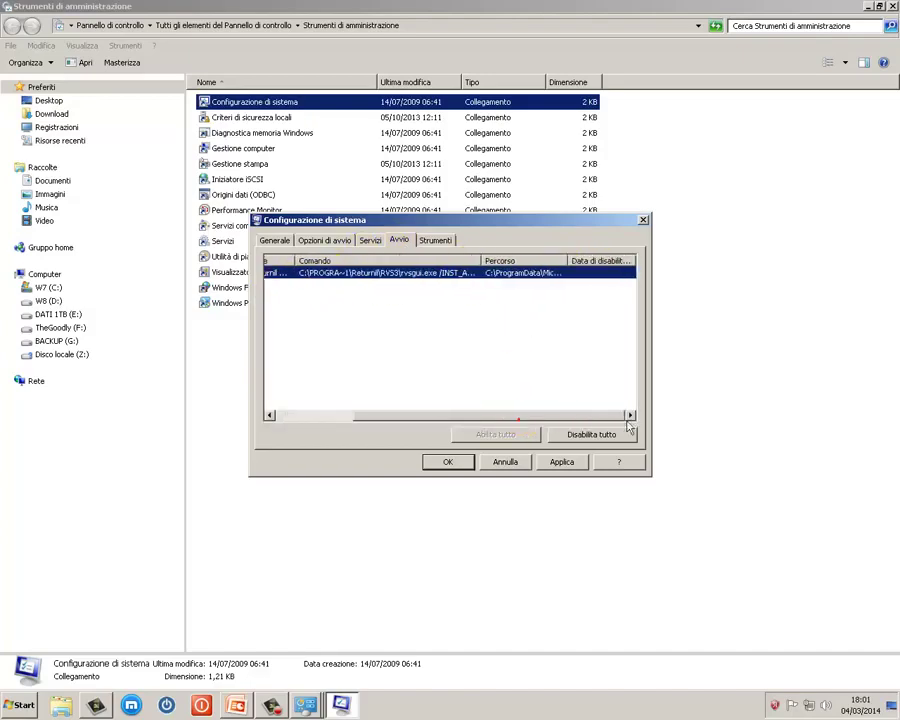
double_click(569, 262)
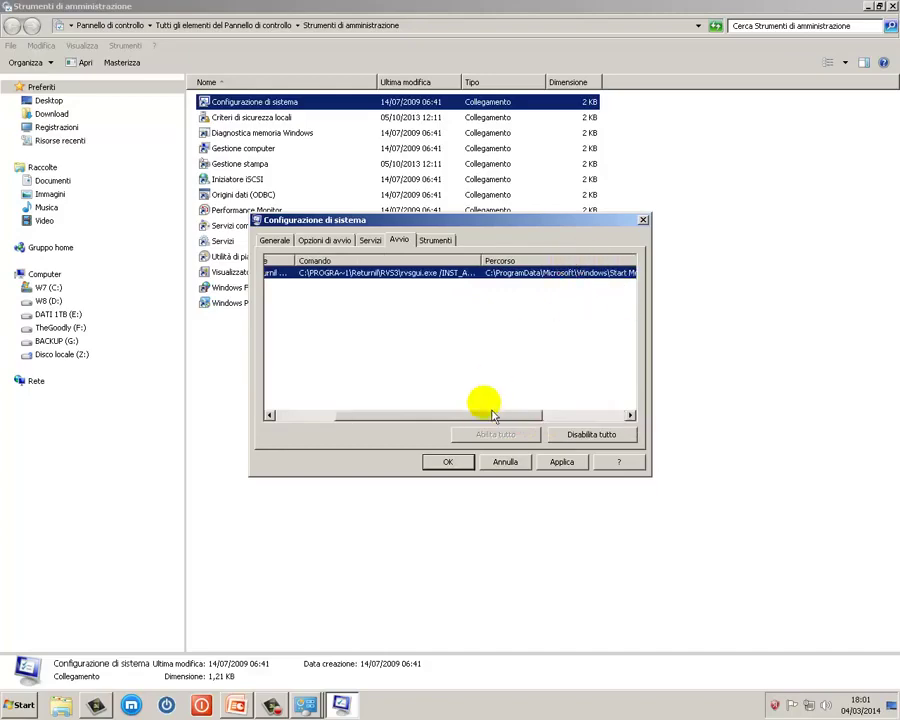
drag(480, 415, 570, 422)
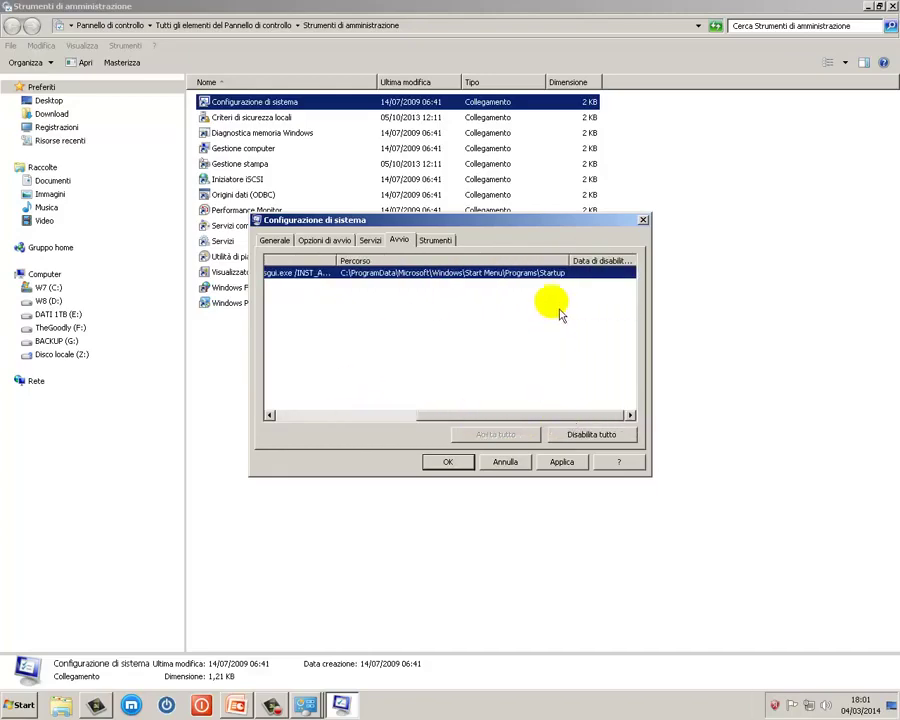
drag(474, 424, 327, 422)
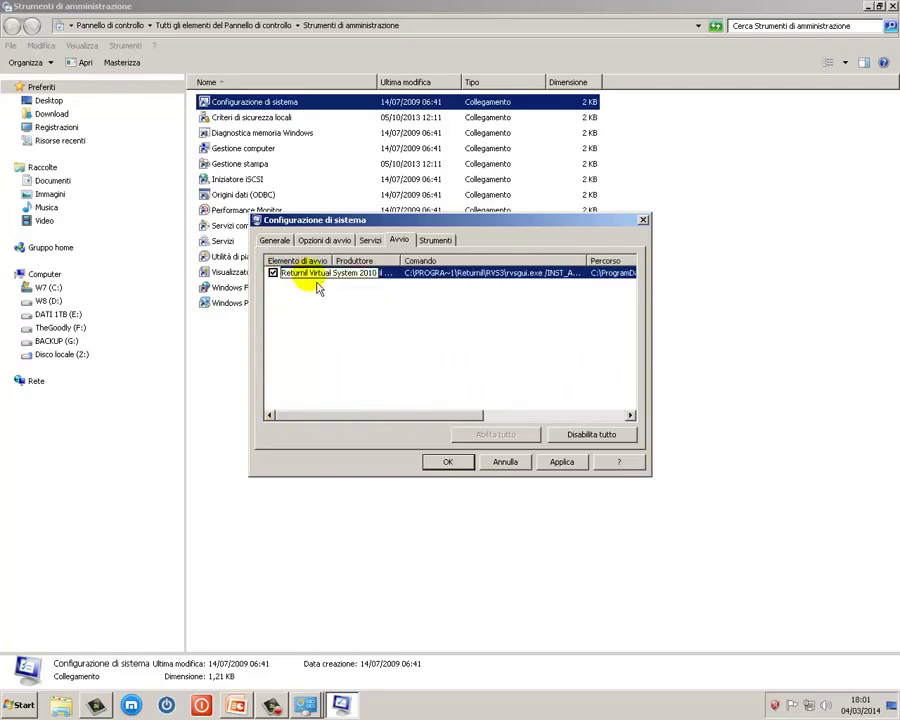
Review the tools listed in System Configuration with their commands, and highlight the System Information command path.
click(440, 246)
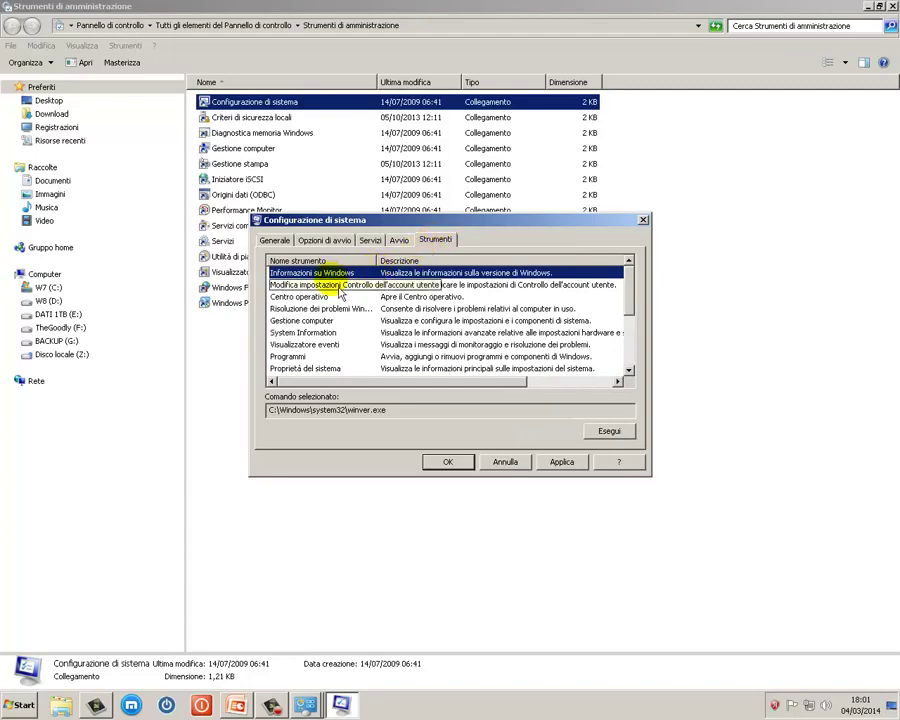
click(305, 286)
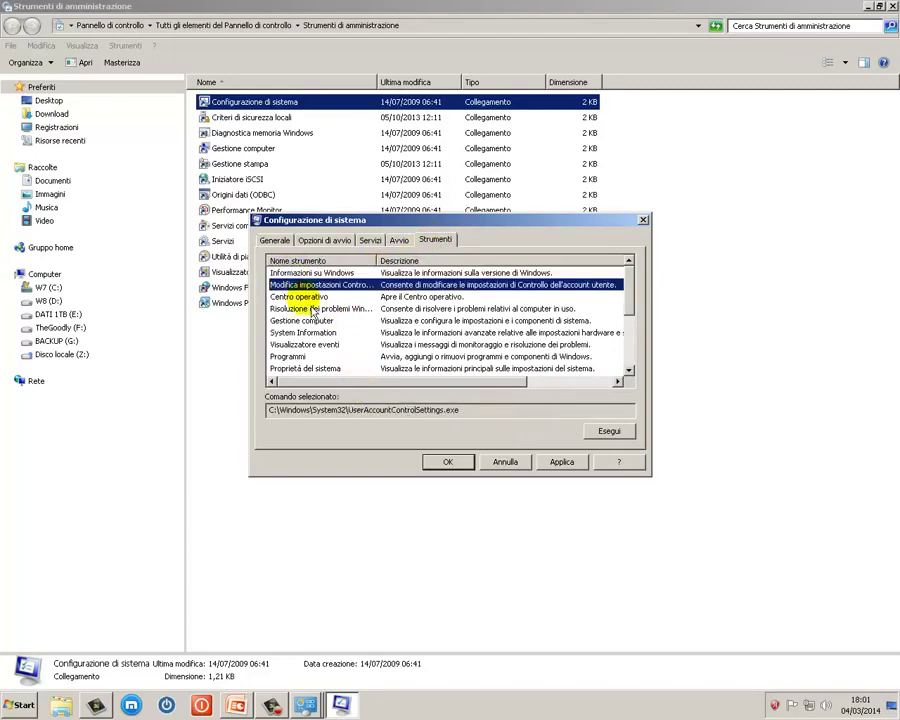
click(305, 297)
click(315, 309)
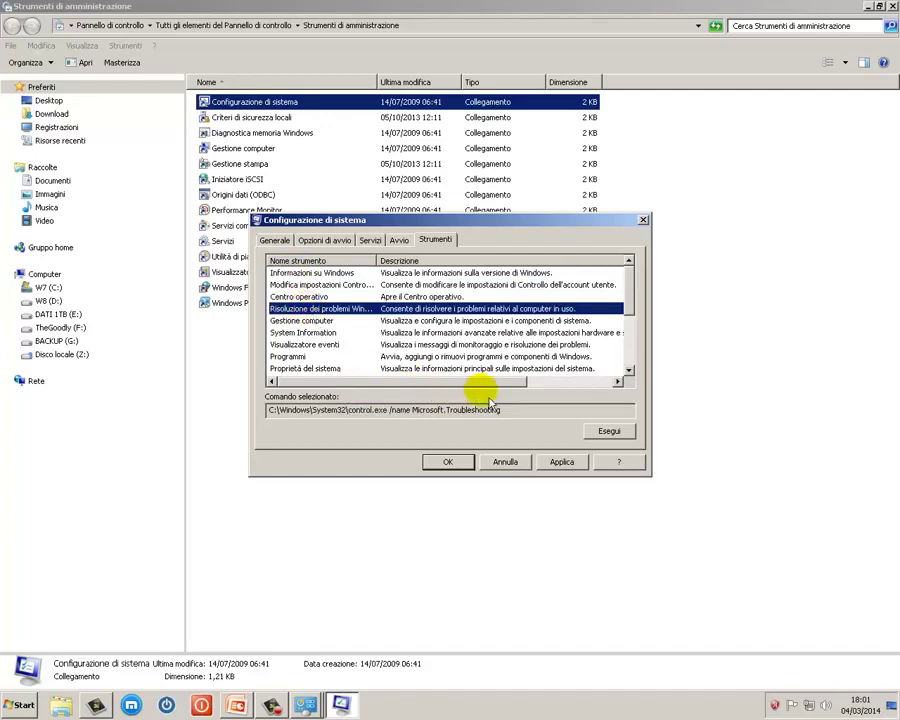
click(295, 344)
click(330, 333)
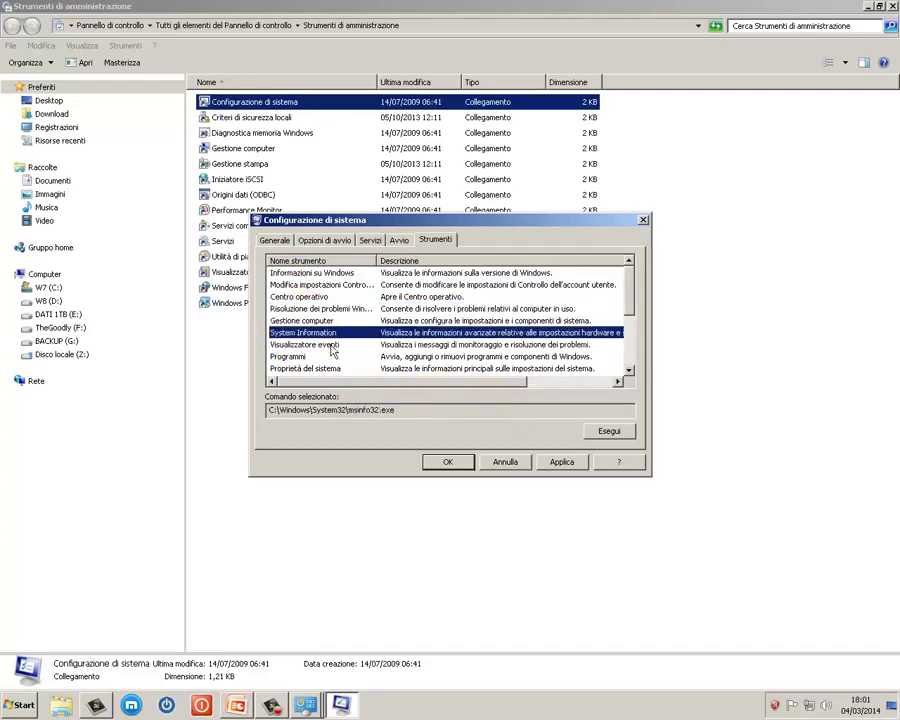
click(421, 417)
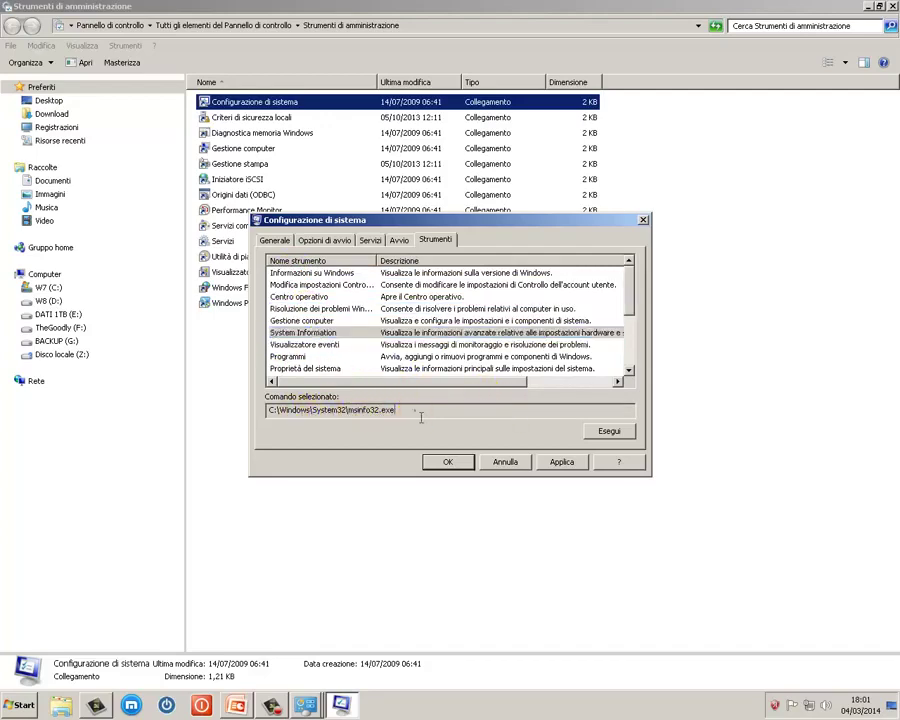
drag(421, 417, 265, 410)
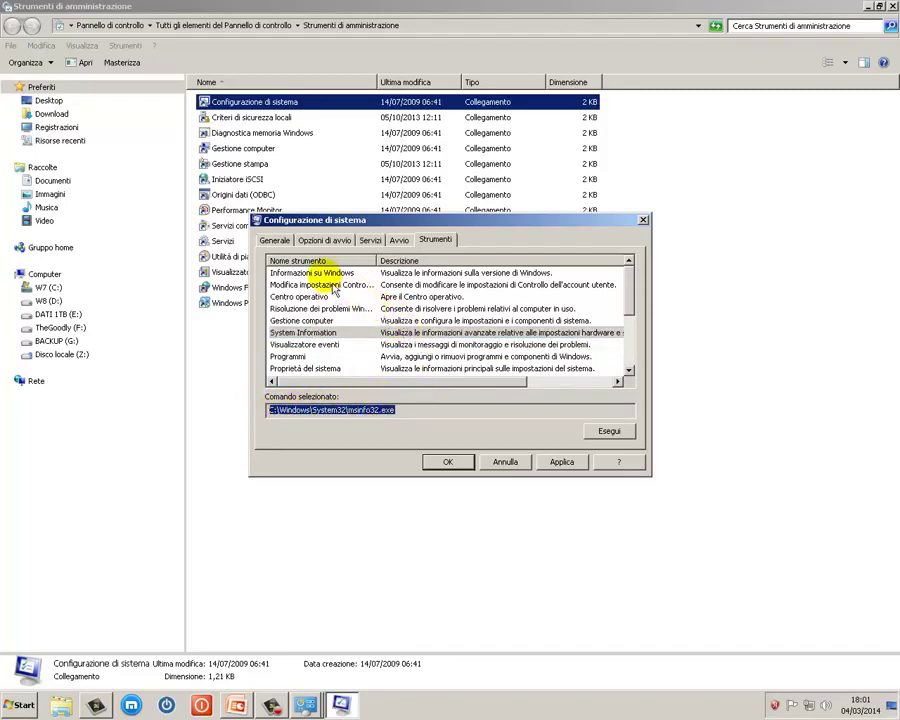
Launch Centro operativo from the System Configuration tools list, view its security and maintenance page, and close it.
click(318, 285)
click(302, 297)
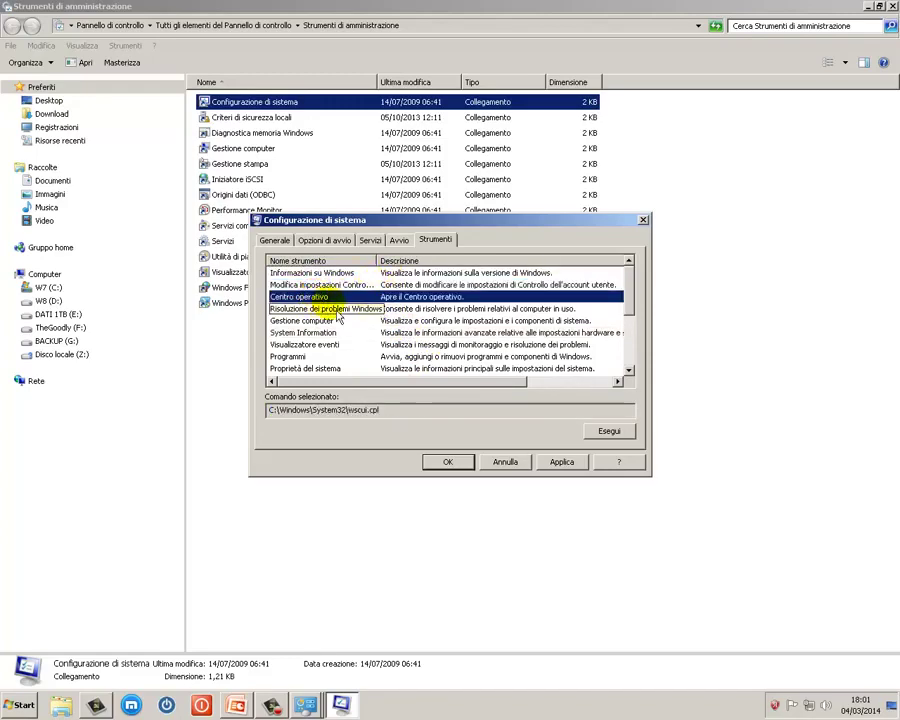
click(612, 444)
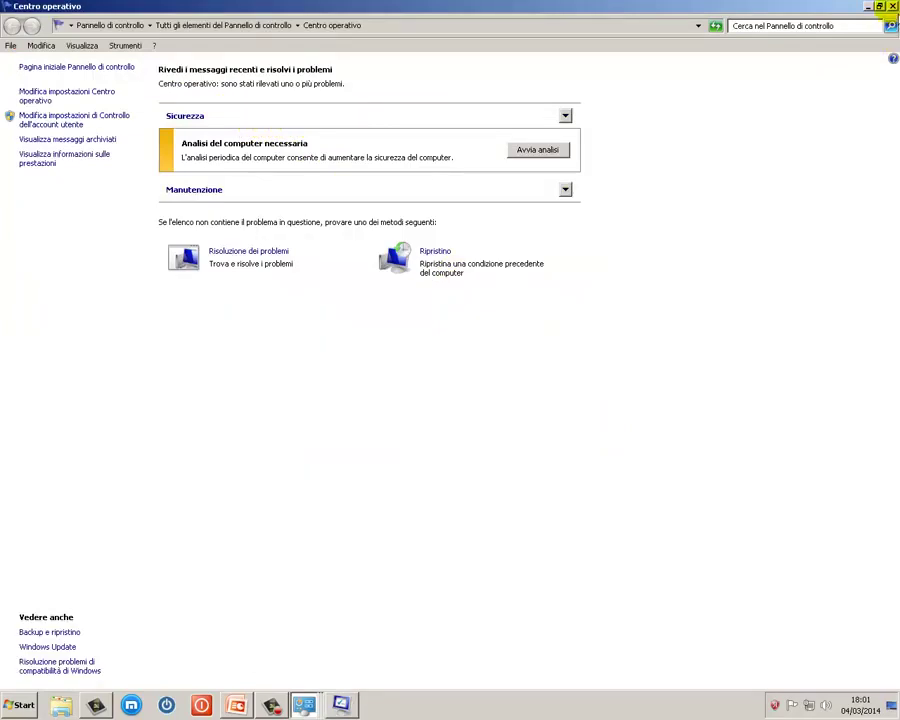
click(892, 7)
Close System Configuration, and view the Diagnostica memoria Windows options without starting or scheduling a check.
click(484, 458)
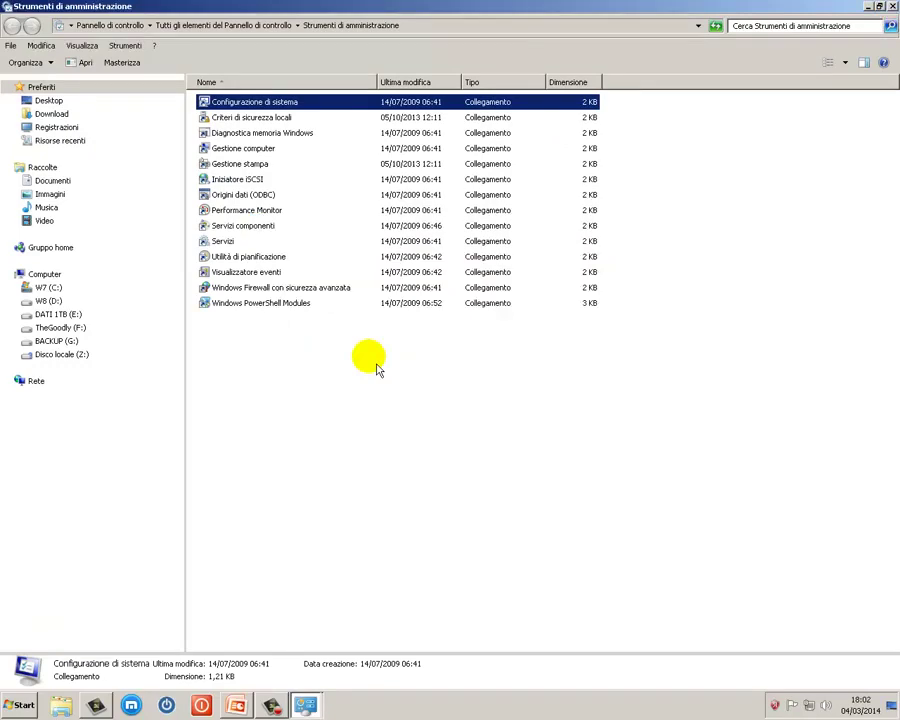
double_click(262, 135)
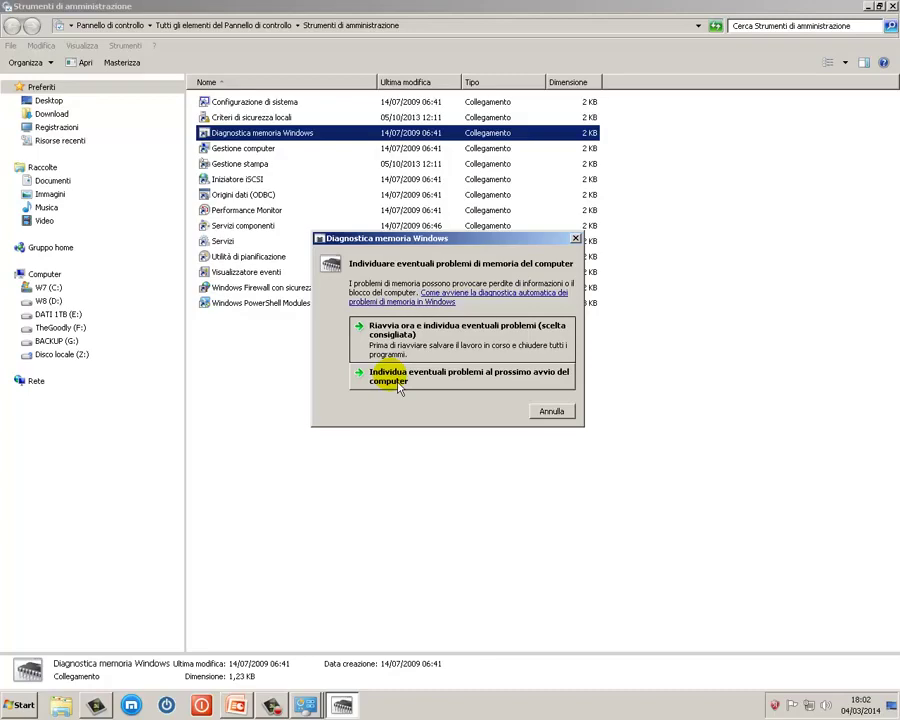
click(569, 413)
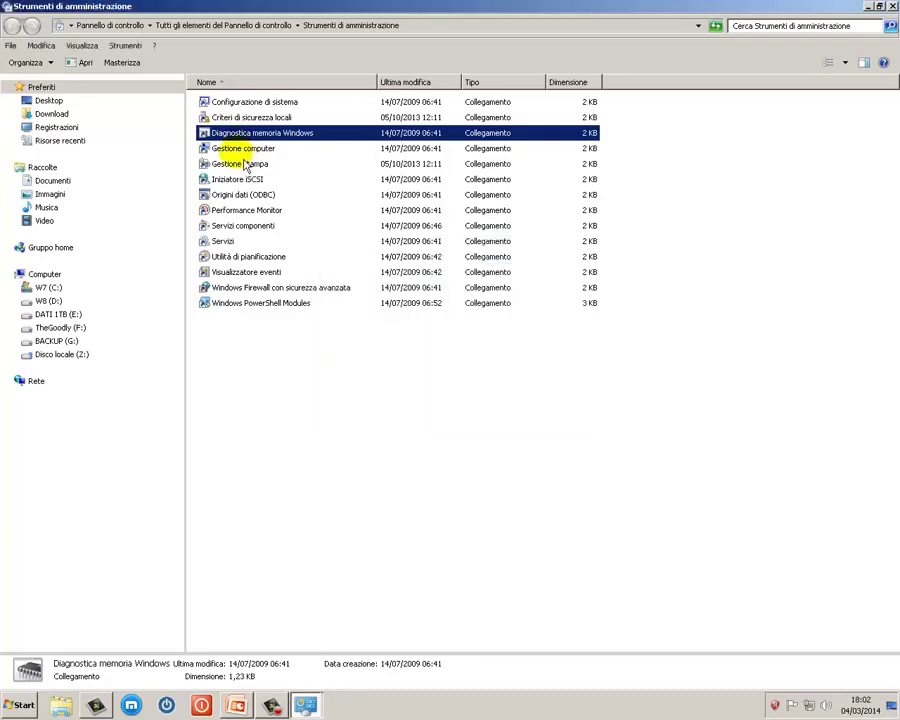
Open Gestione computer in a maximized window and show Gestione disco.
key(Down)
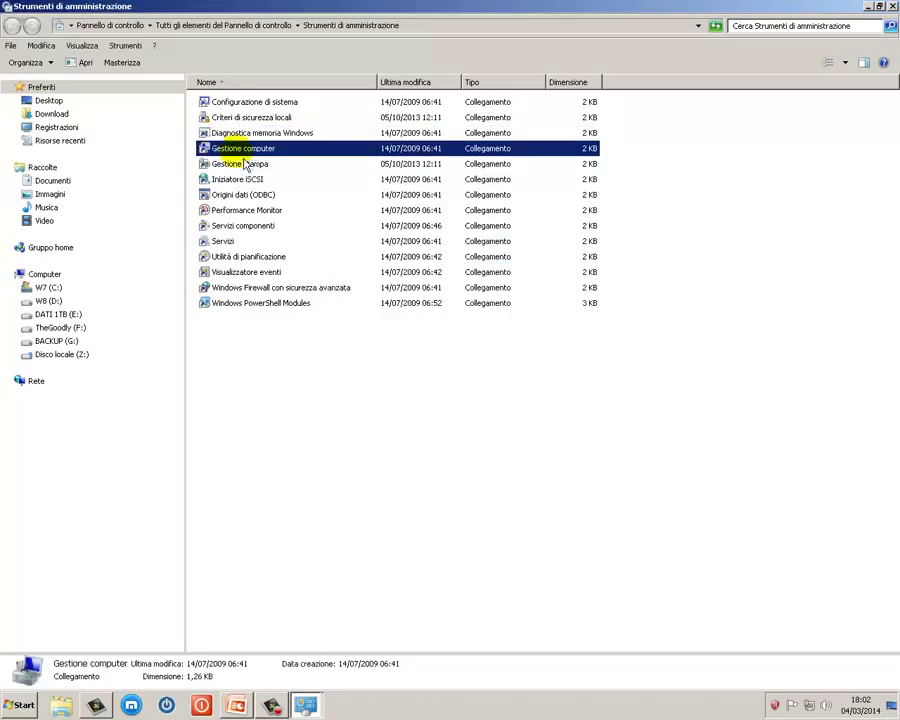
key(Return)
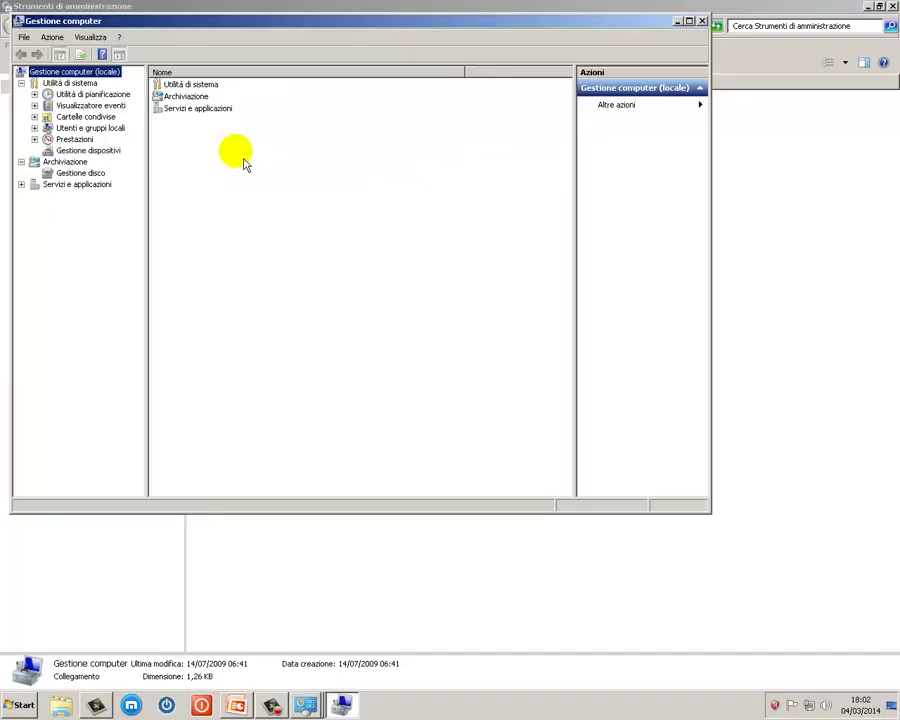
click(690, 21)
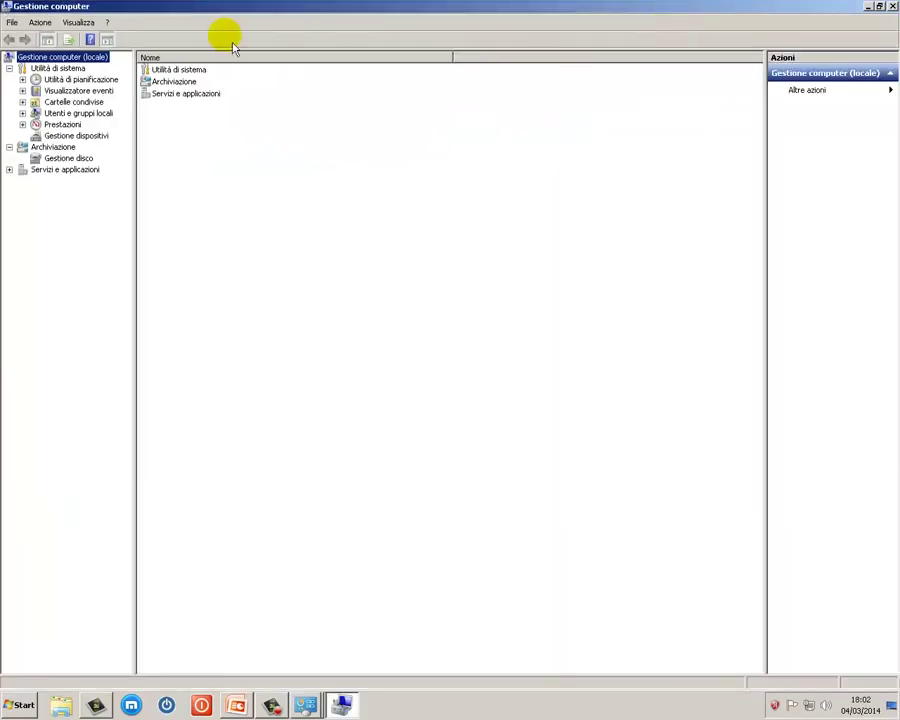
click(74, 161)
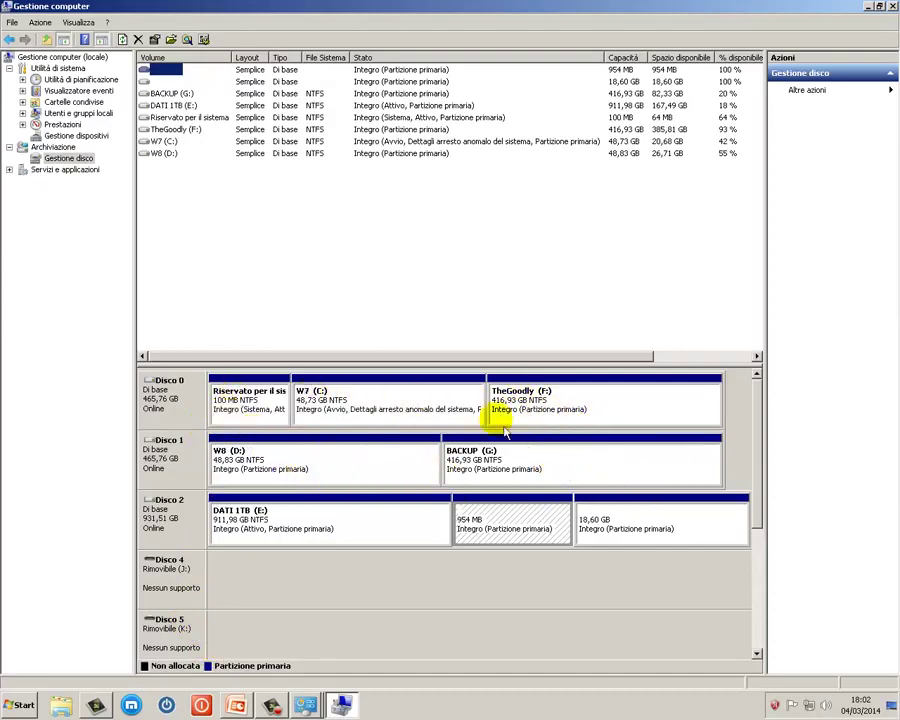
Examine the partitions of Disco 0, Disco 1 and Disco 2, matching them with the volume list.
click(430, 425)
click(553, 415)
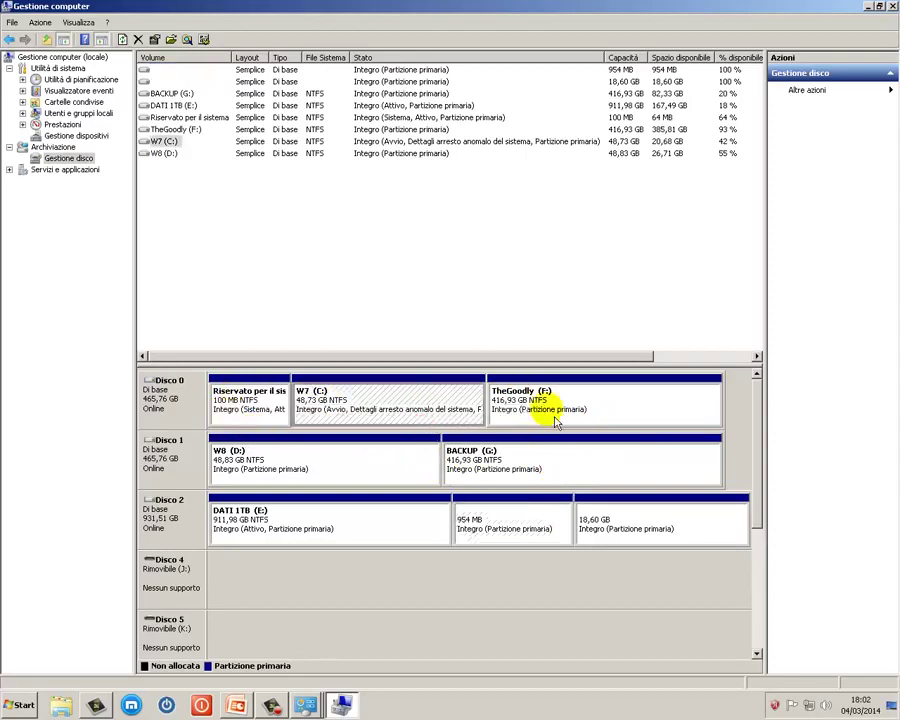
click(535, 470)
click(358, 459)
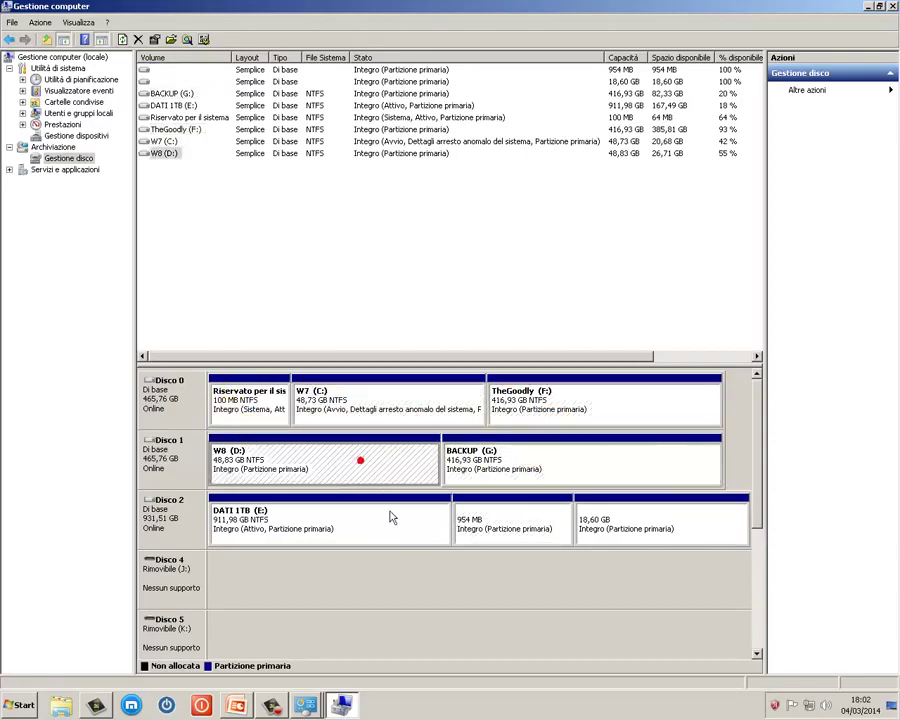
click(395, 518)
click(485, 518)
click(620, 520)
click(195, 155)
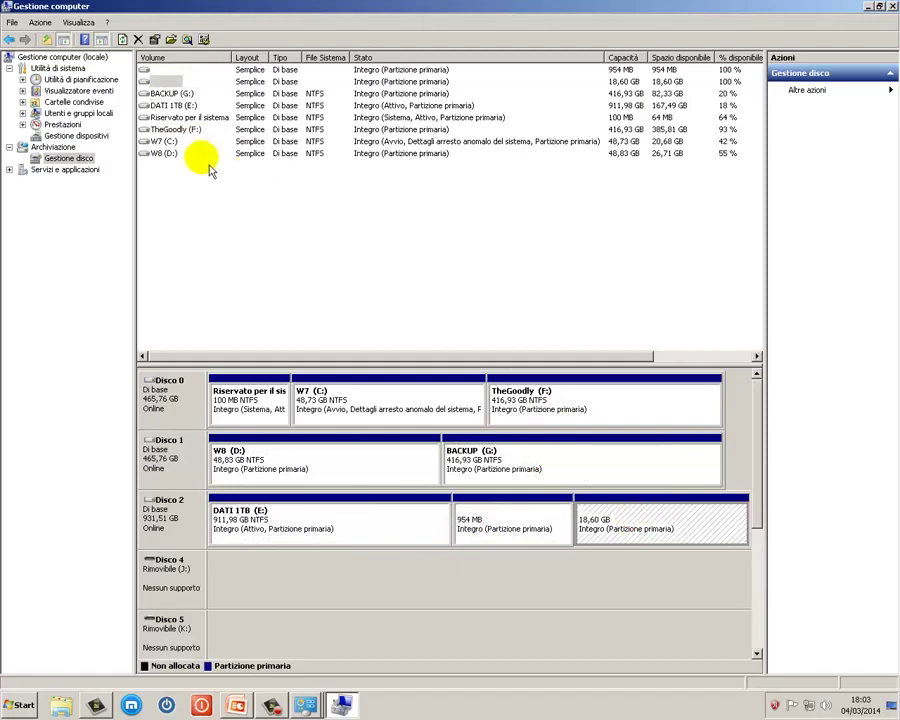
click(166, 143)
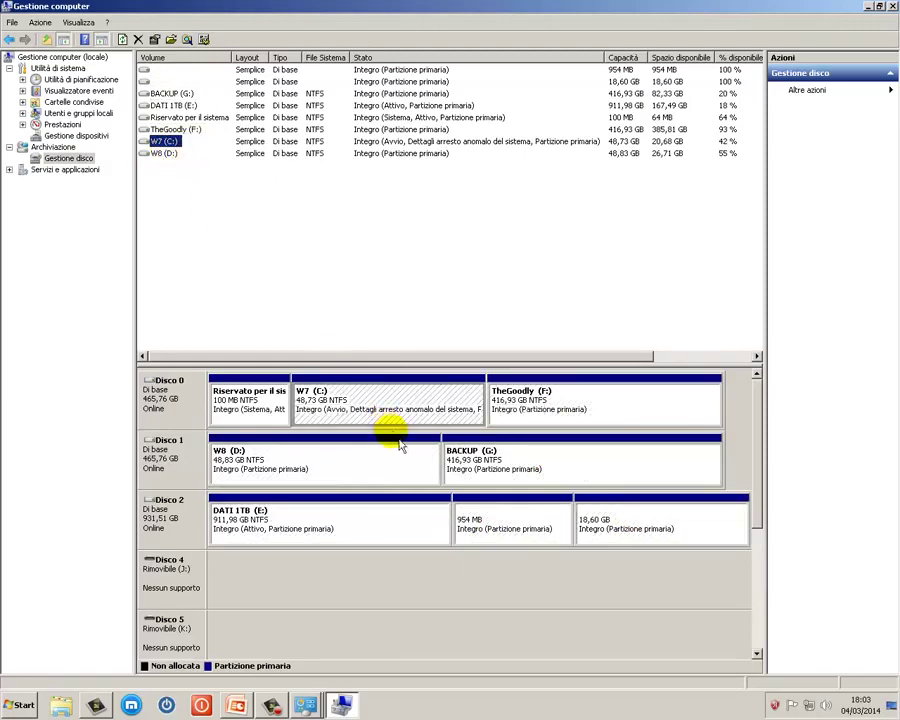
Explore the contents of the TheGoodly (F:) volume from Gestione disco, and close its folder window.
click(522, 413)
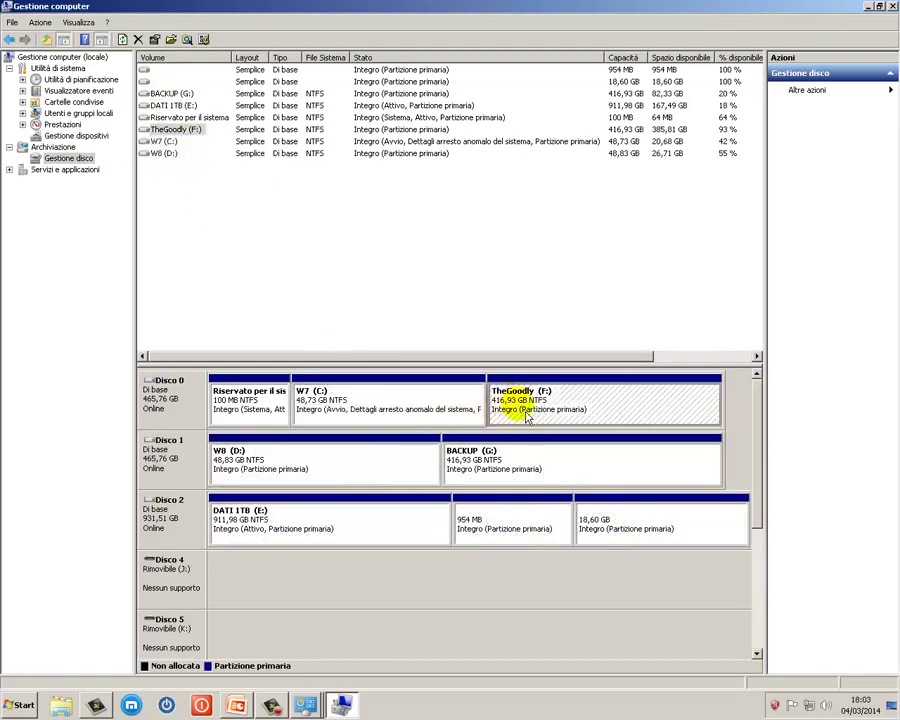
right_click(521, 407)
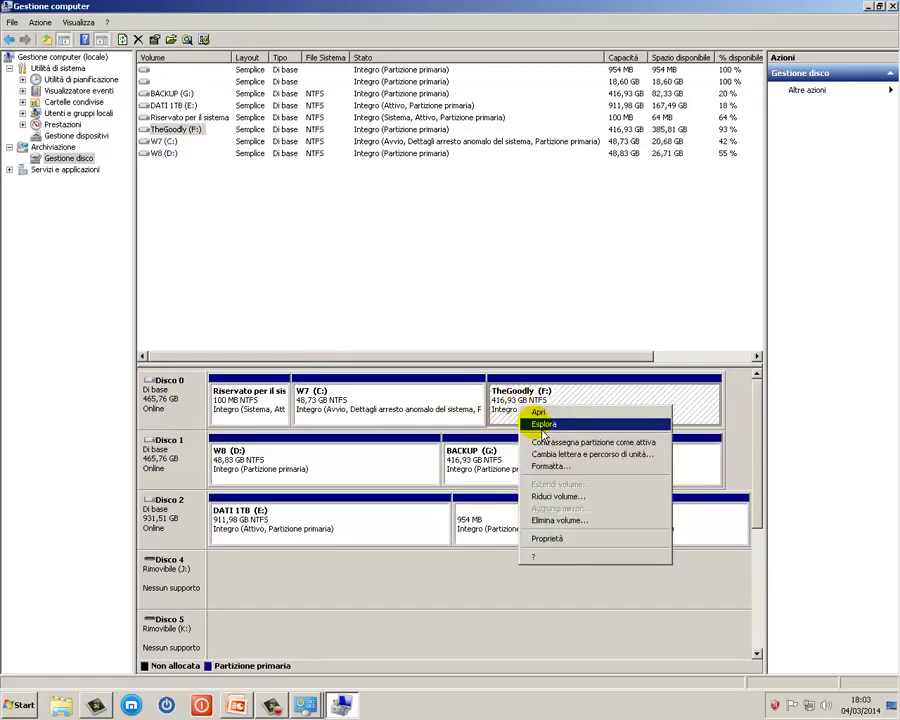
click(542, 426)
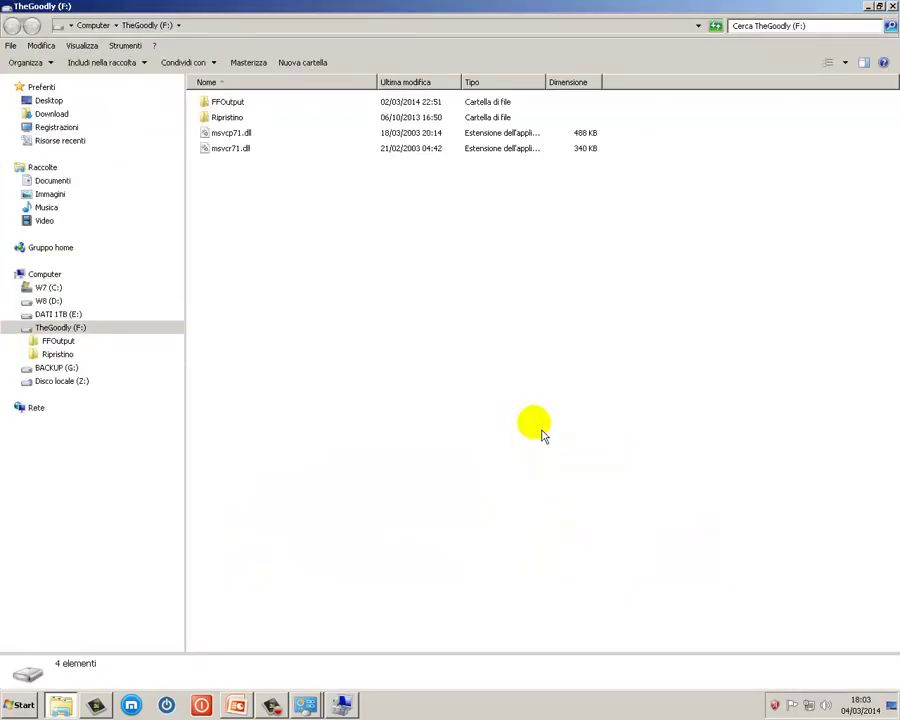
click(892, 6)
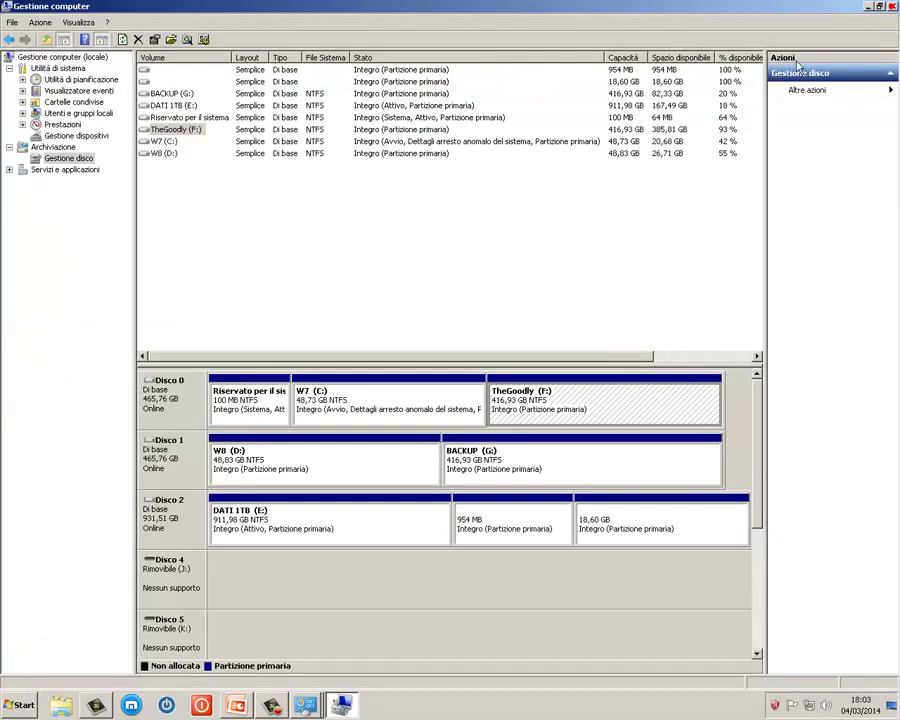
Review the volume commands available for TheGoodly (F:) and W8 (D:) without running any, and close Gestione computer.
right_click(519, 400)
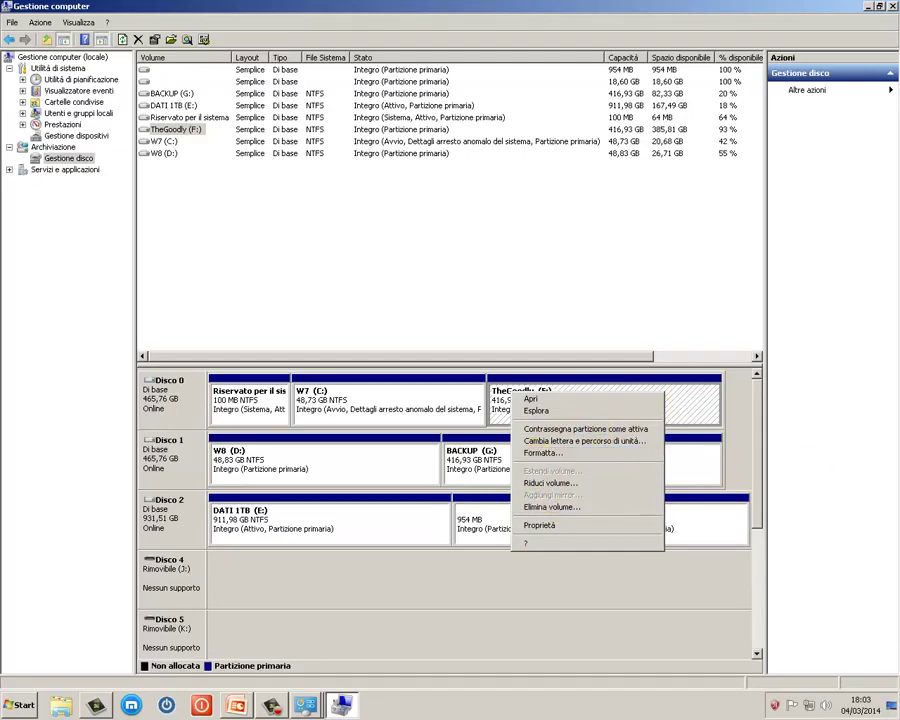
key(Escape)
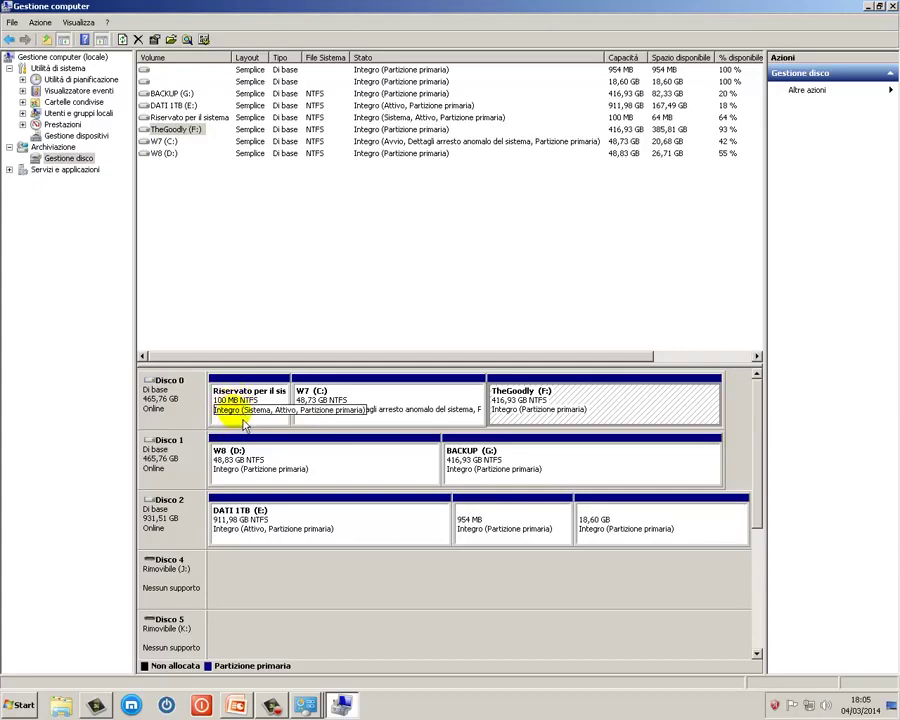
click(318, 420)
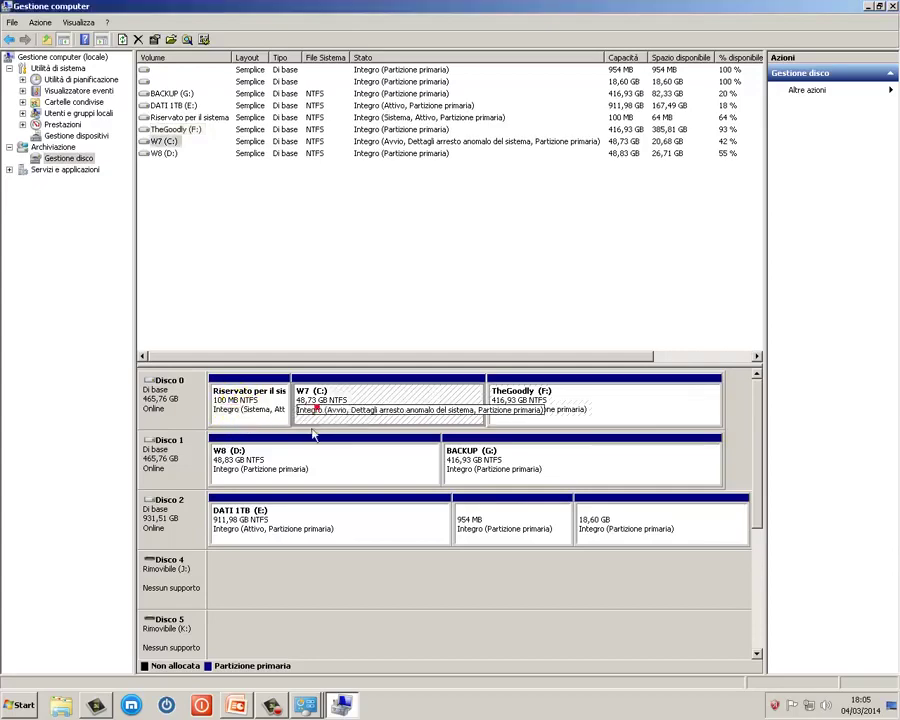
click(296, 454)
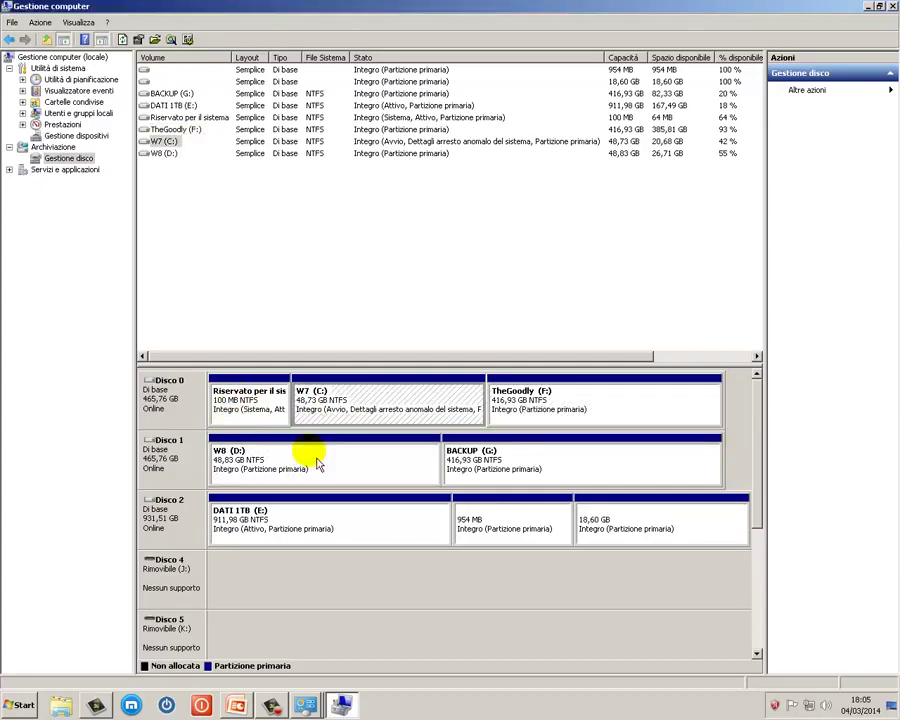
right_click(317, 460)
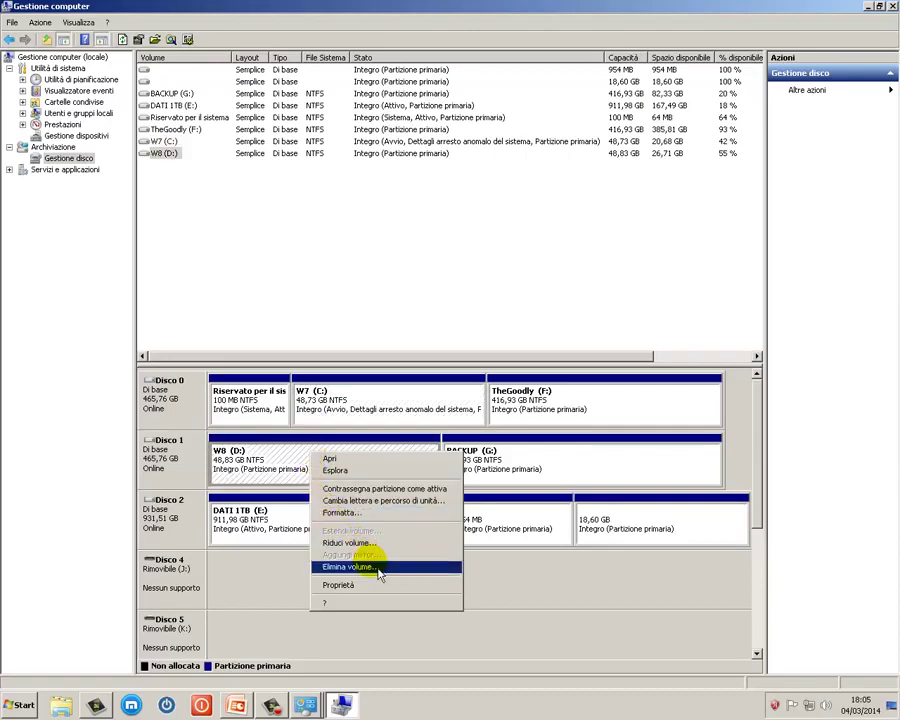
click(245, 475)
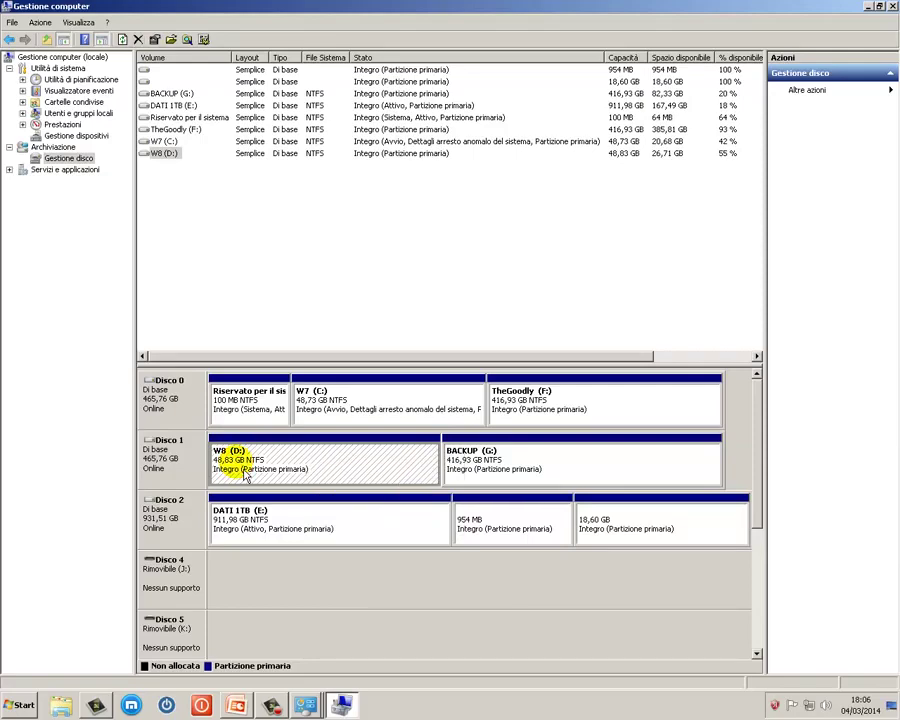
click(560, 422)
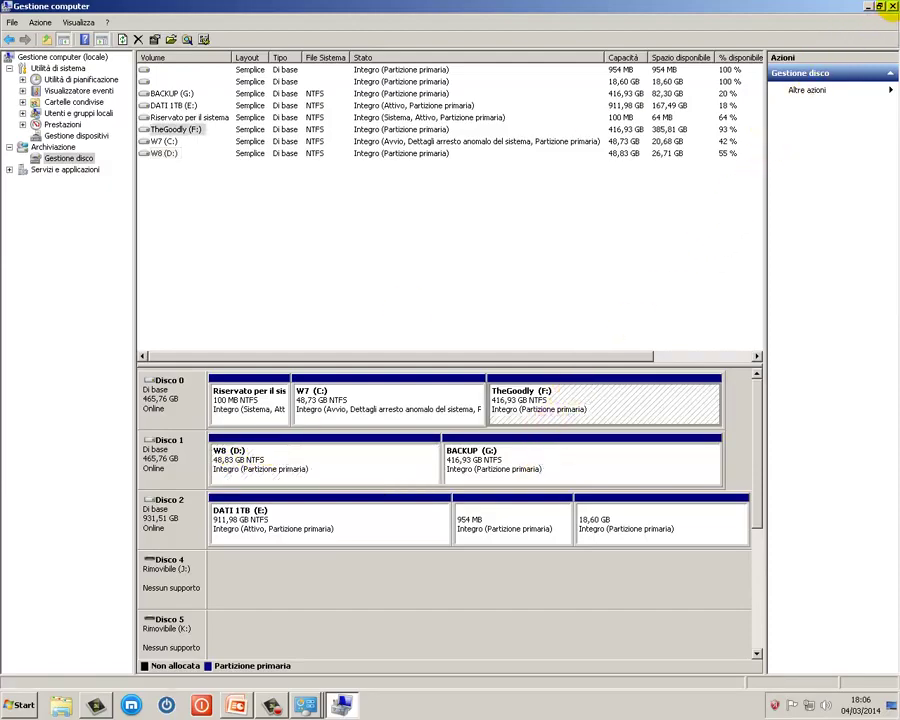
click(891, 7)
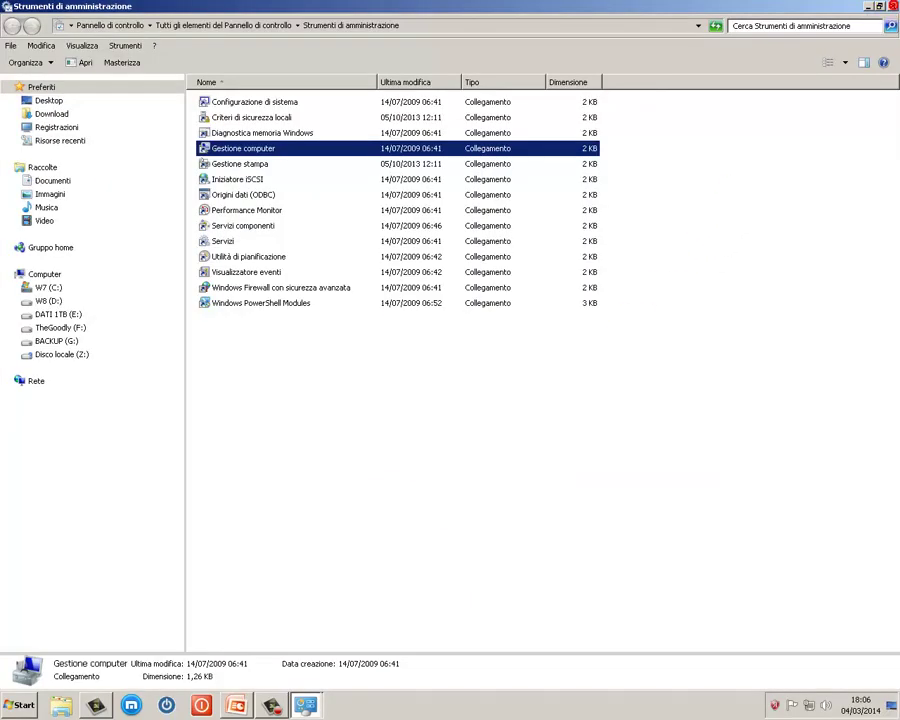
Open Gestione stampa in a maximized window, list Tutte le stampanti under the custom filters, and select the Fax printer.
double_click(234, 170)
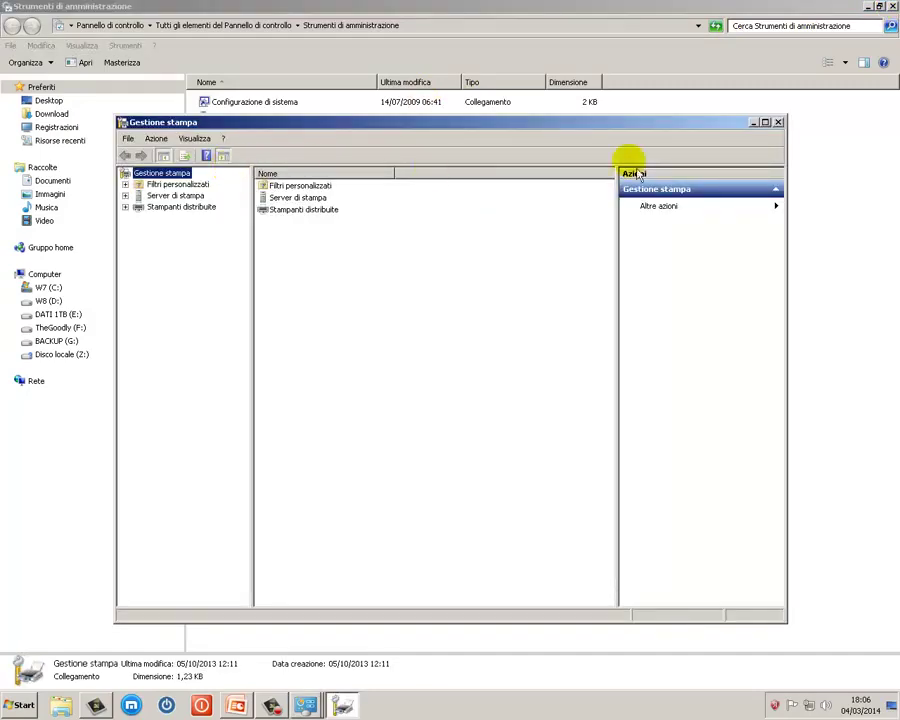
click(765, 122)
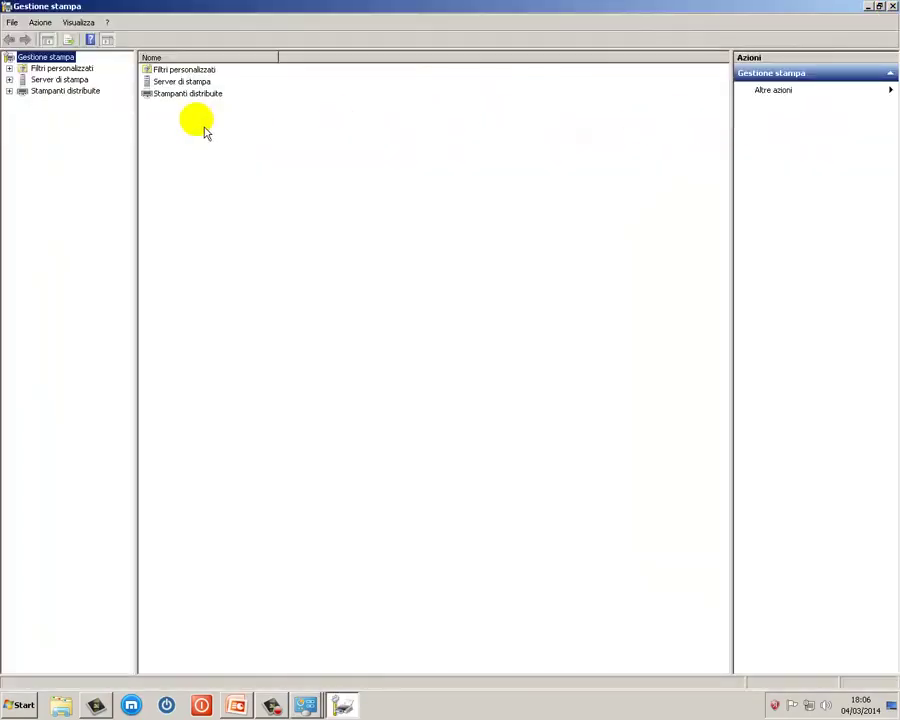
click(9, 68)
click(66, 80)
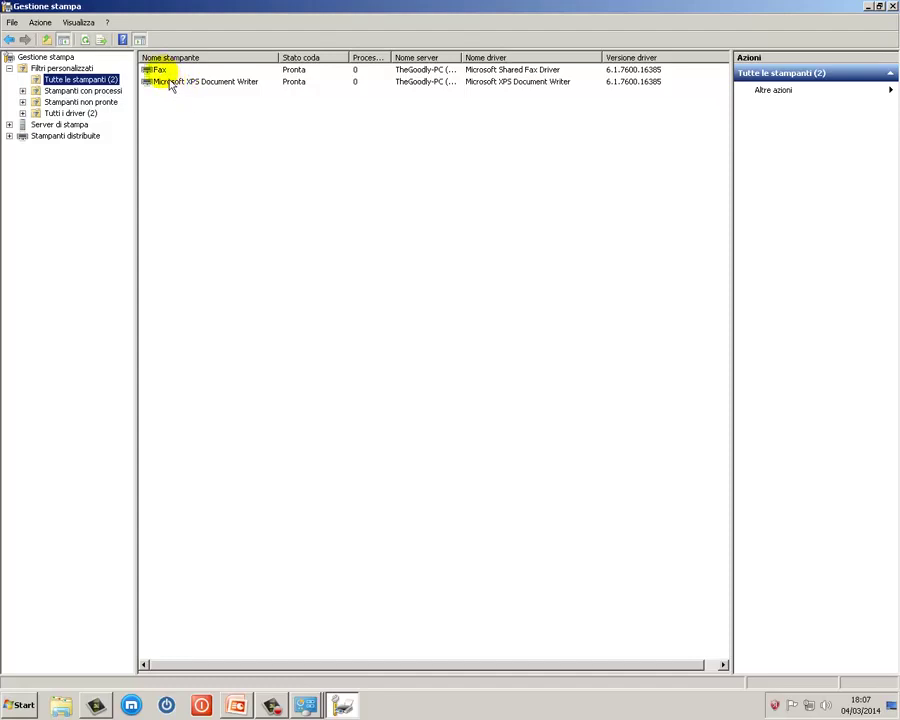
click(164, 71)
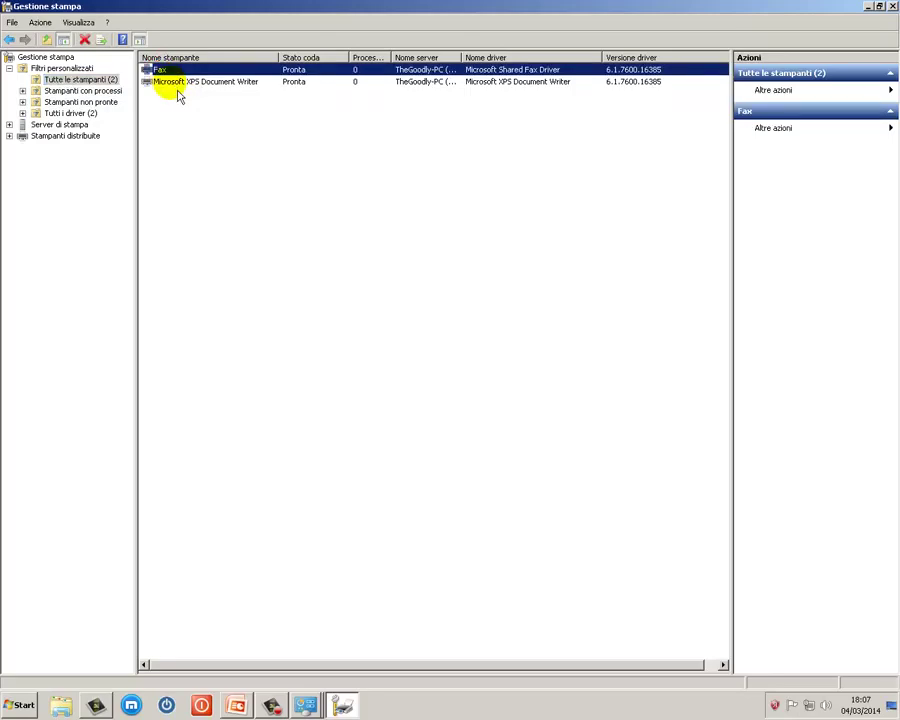
Review the Fax printer's general properties and printing preferences, and close both dialogs without changing anything.
key(Down)
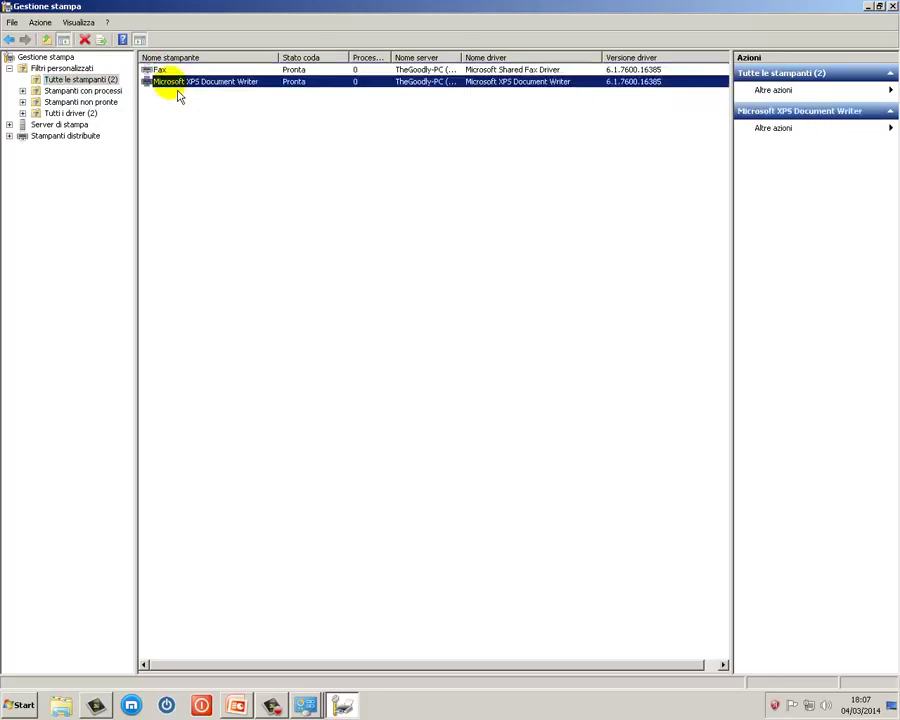
right_click(178, 95)
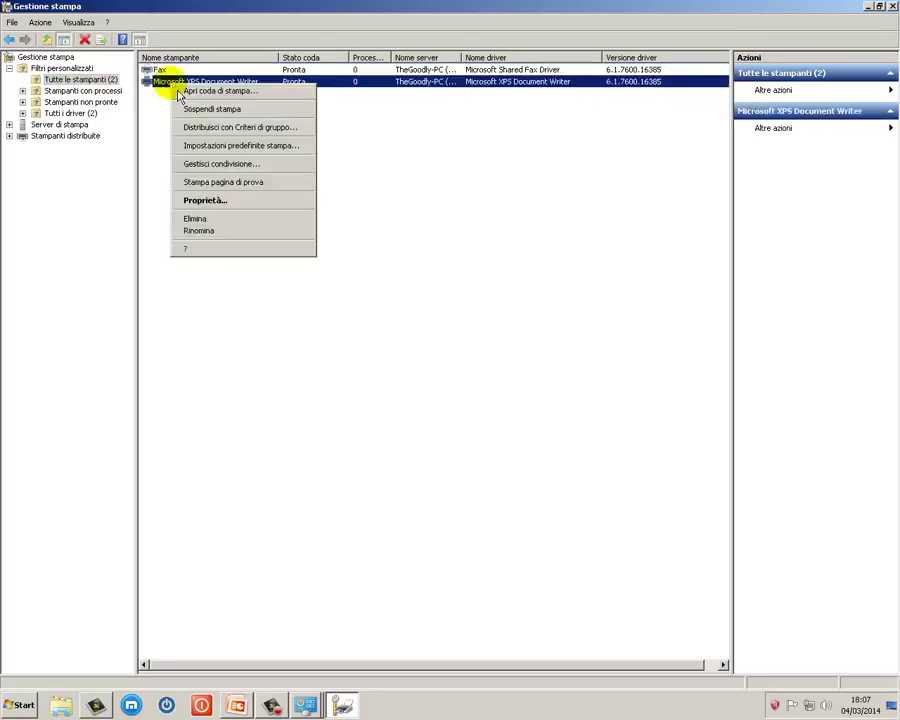
right_click(160, 70)
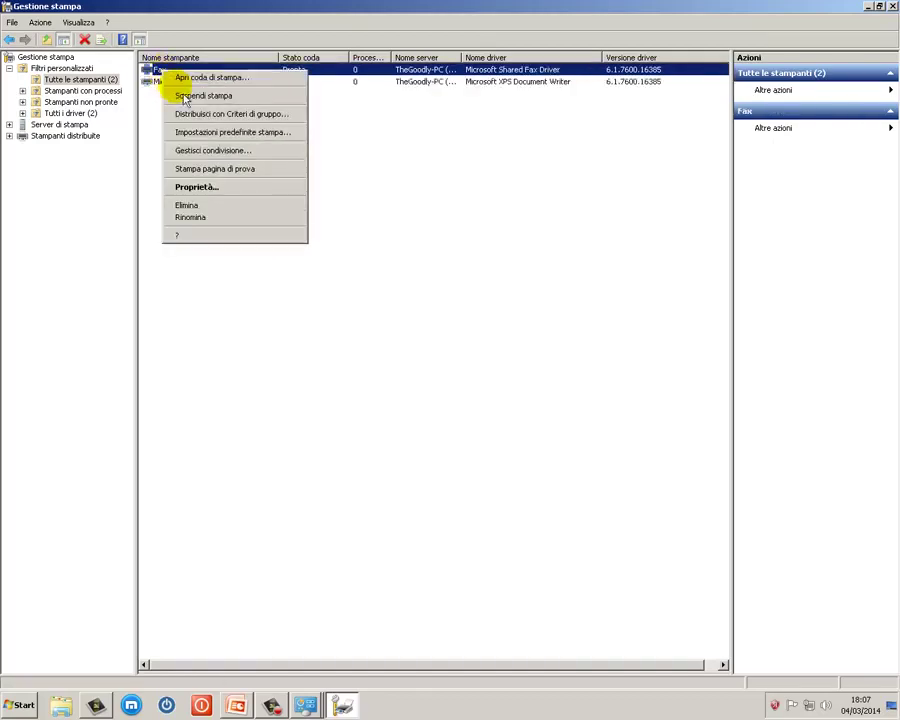
click(206, 189)
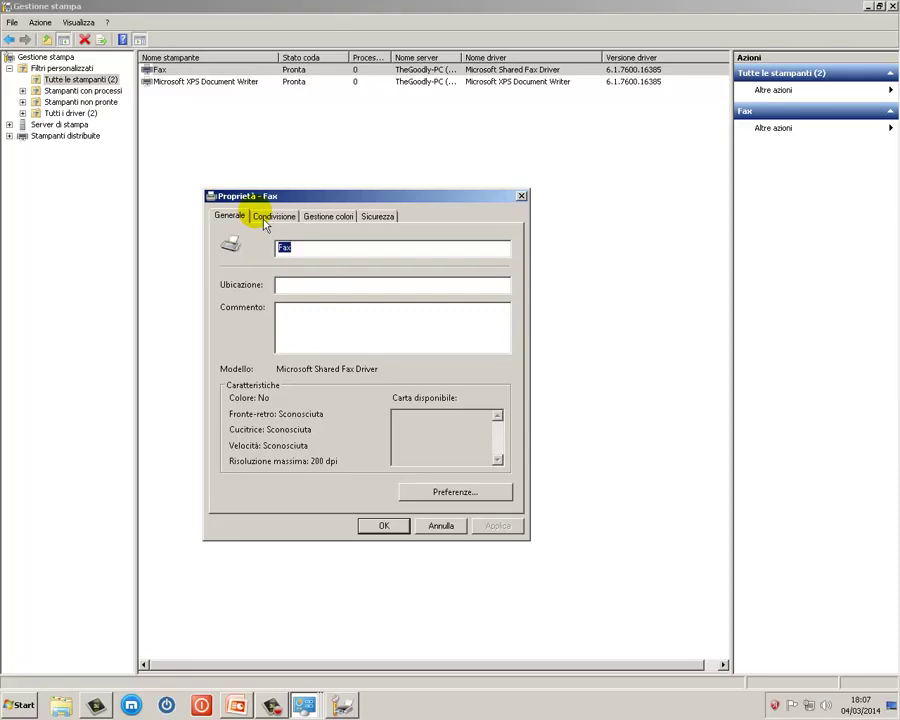
click(461, 496)
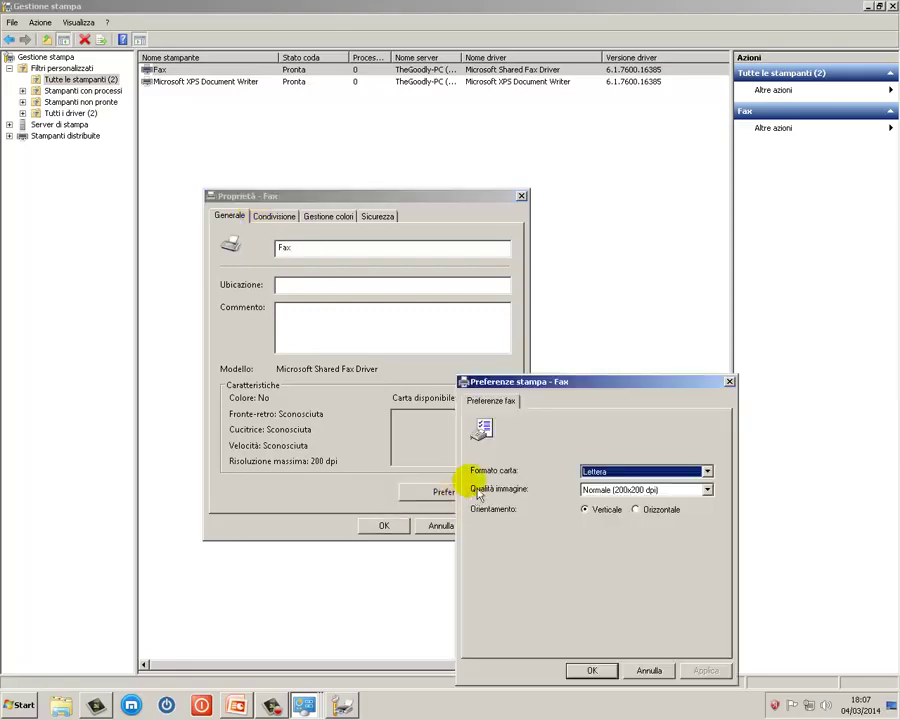
click(650, 673)
click(440, 525)
Open the Microsoft XPS Document Writer properties, check the Layout and Documenti XPS printing preferences, and cancel the preferences.
click(215, 82)
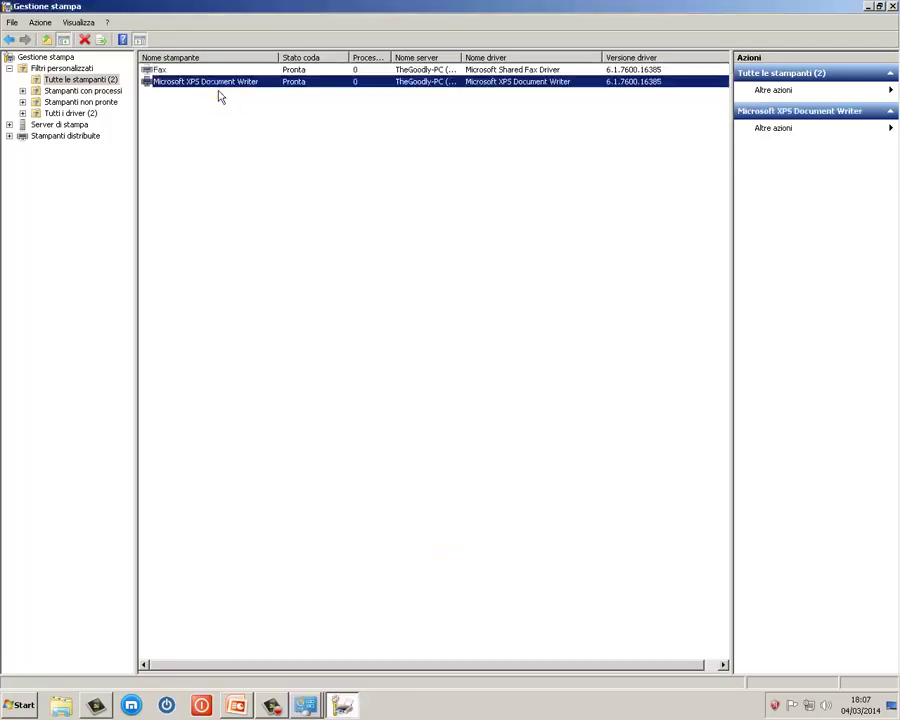
right_click(210, 86)
click(236, 205)
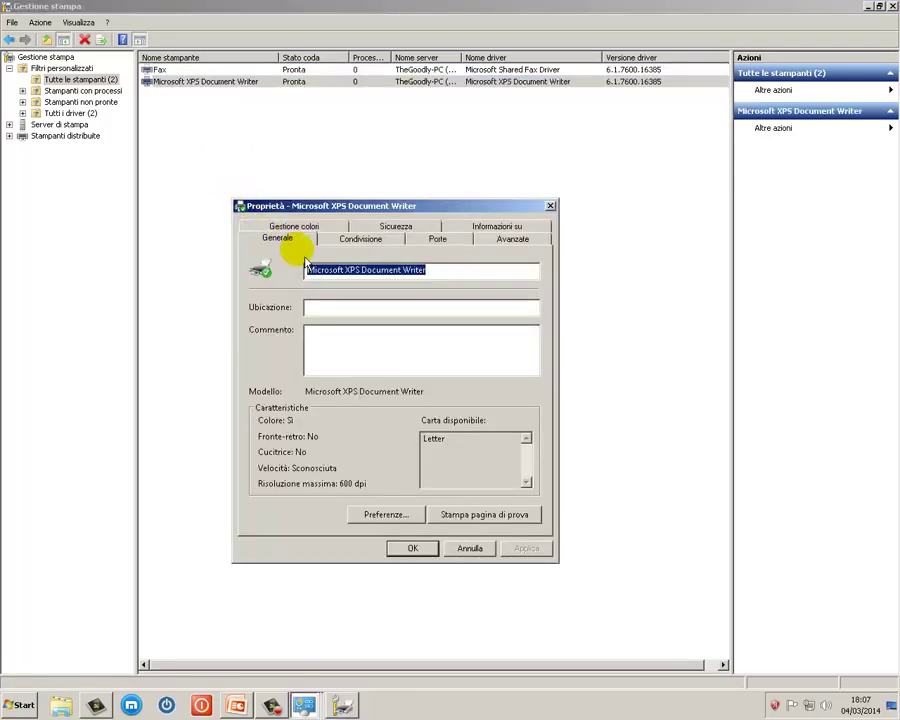
click(396, 518)
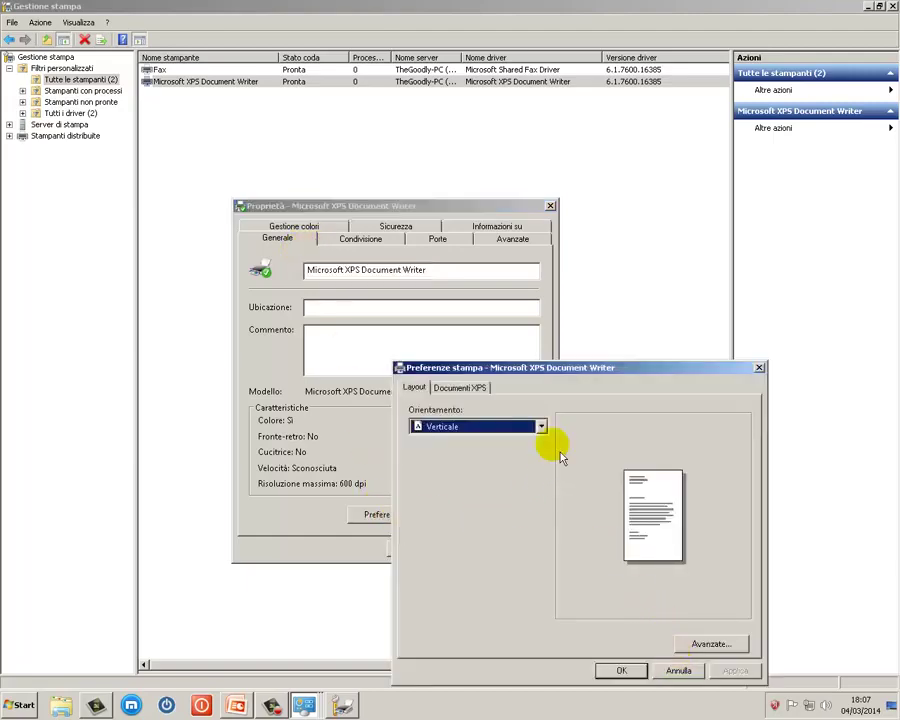
click(460, 387)
click(668, 670)
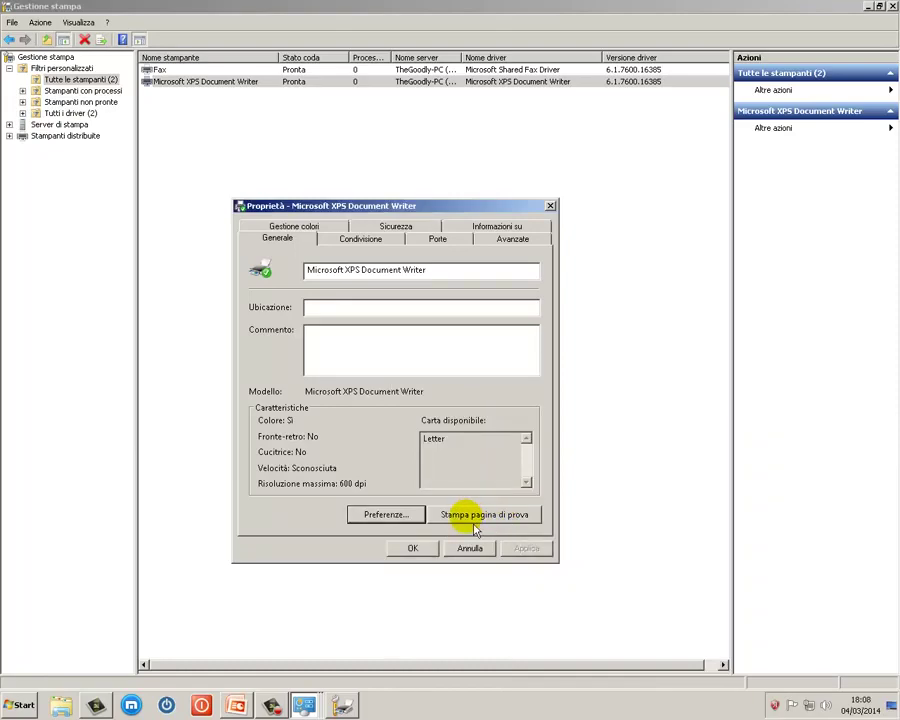
Review the sharing, port and advanced settings of the Microsoft XPS Document Writer printer.
click(363, 245)
click(451, 247)
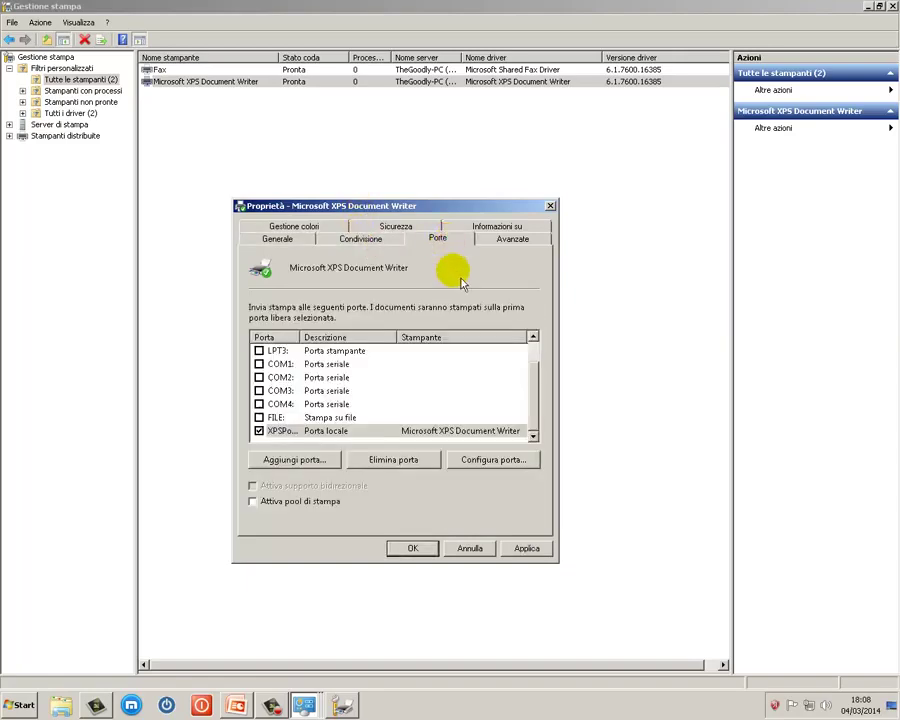
mouse_move(542, 406)
mouse_down()
mouse_move(542, 376)
mouse_move(540, 410)
mouse_up()
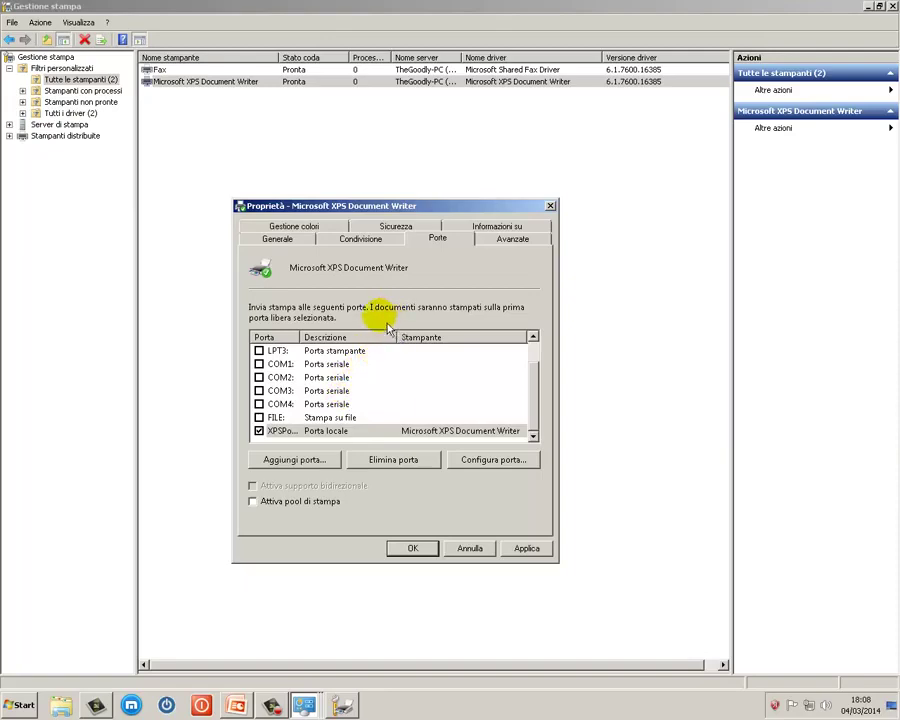
click(494, 240)
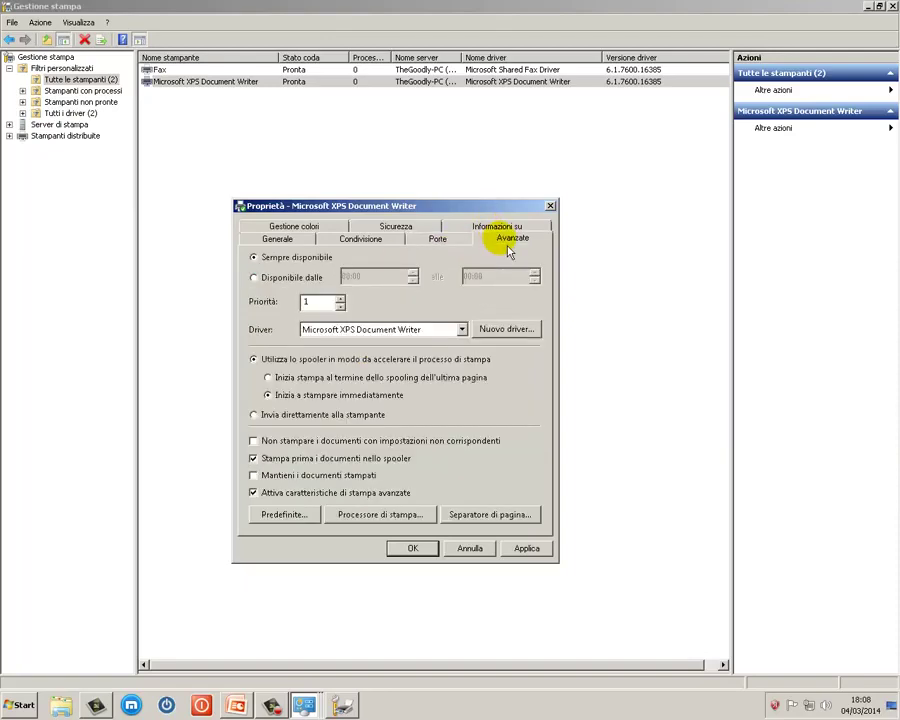